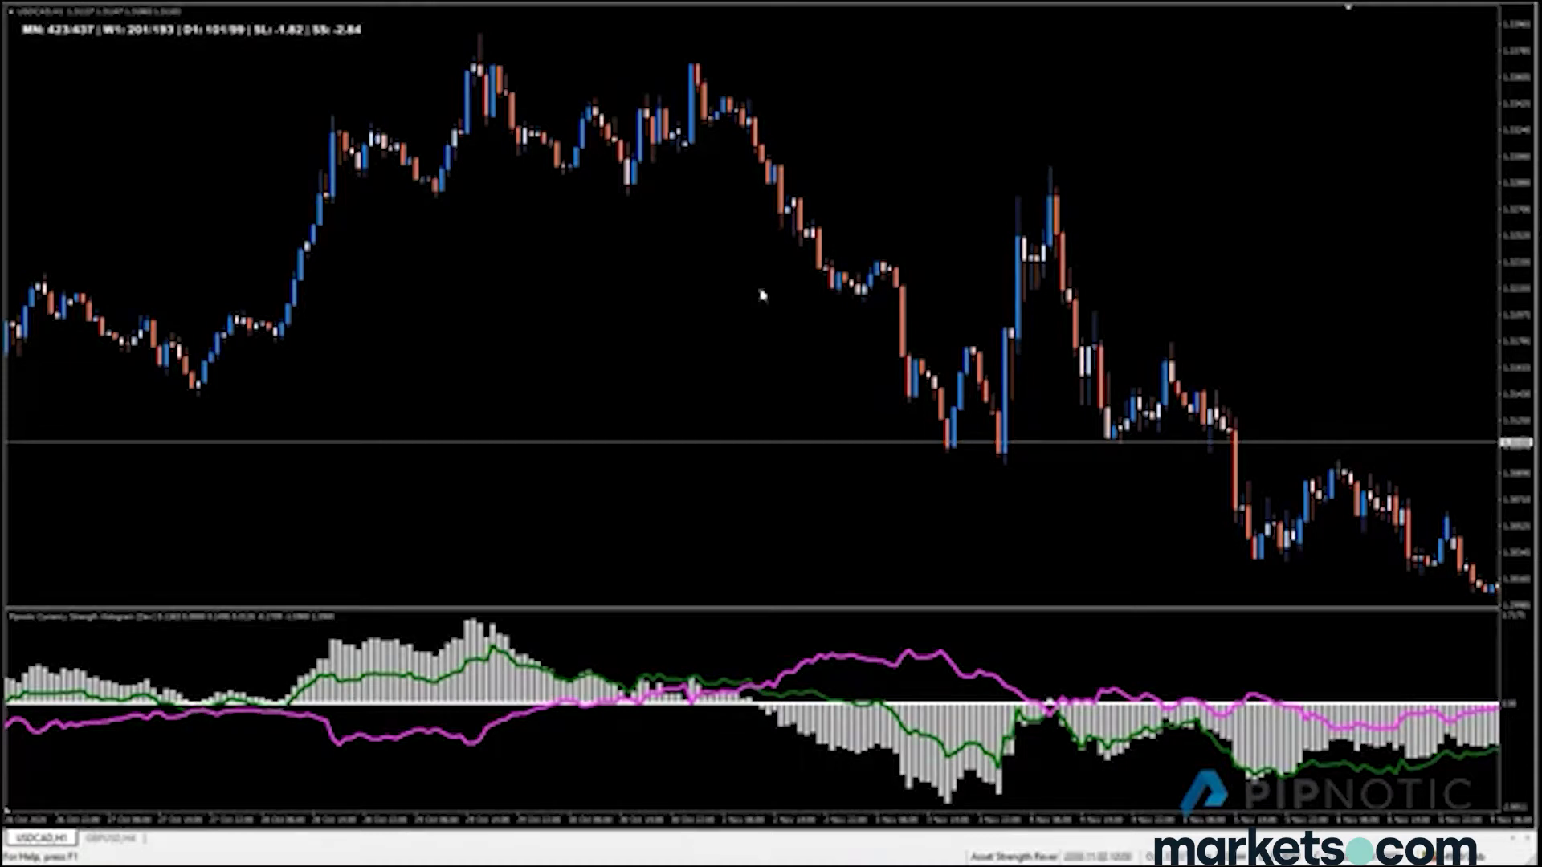
Draw a green rectangle around the price consolidation zone at the highs of the USDCAD H1 chart, extended over the following retest peak
scroll(322, 562, "down", 5)
left_click_drag(361, 446, 654, 485)
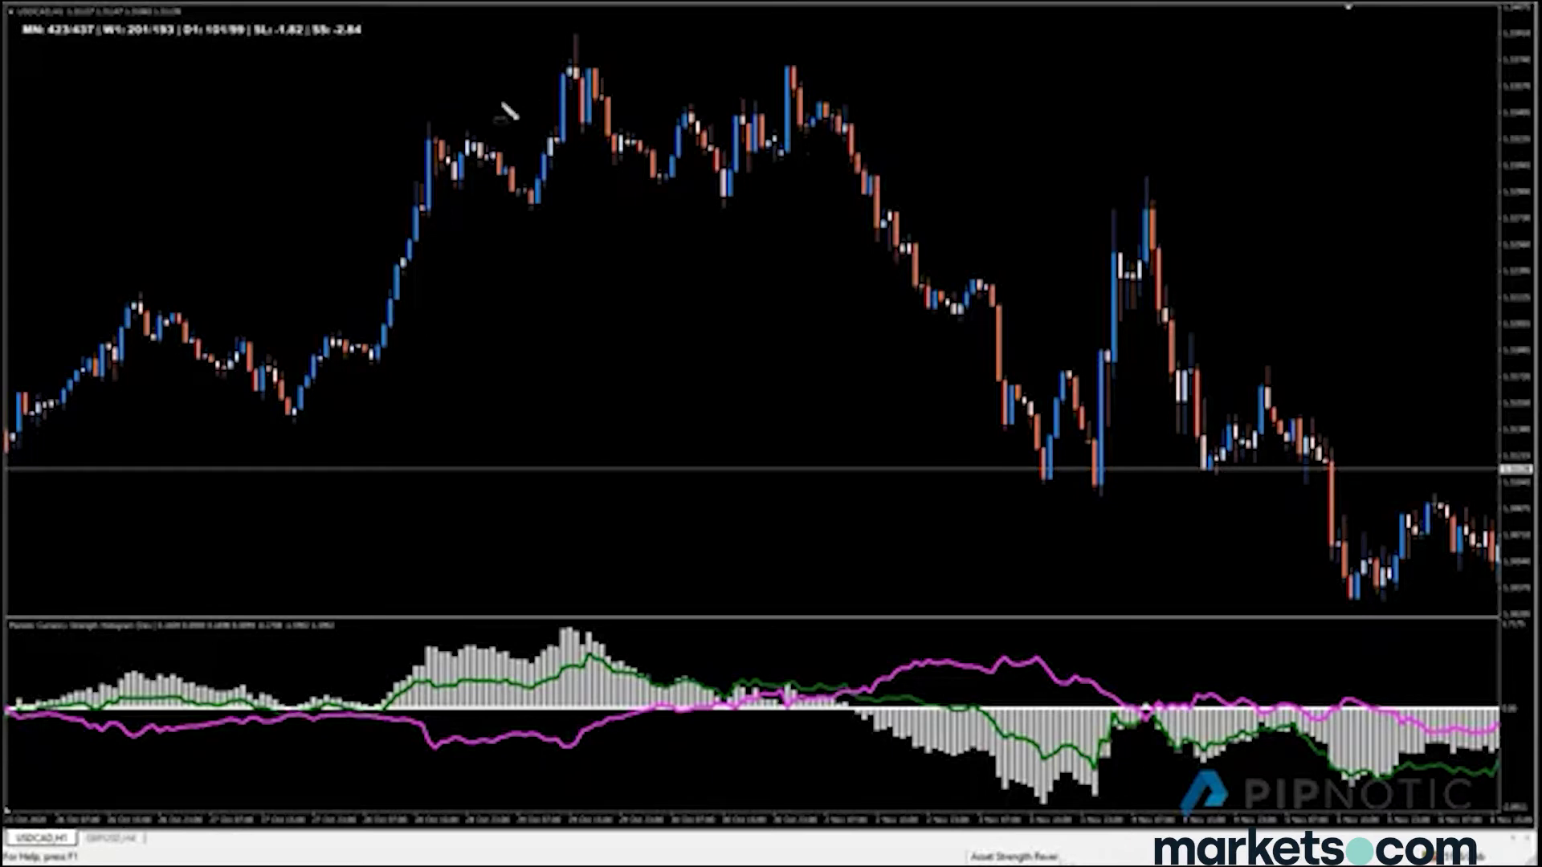
mouse_move(415, 97)
left_mouse_down()
mouse_move(592, 200)
mouse_move(1339, 207)
left_mouse_up()
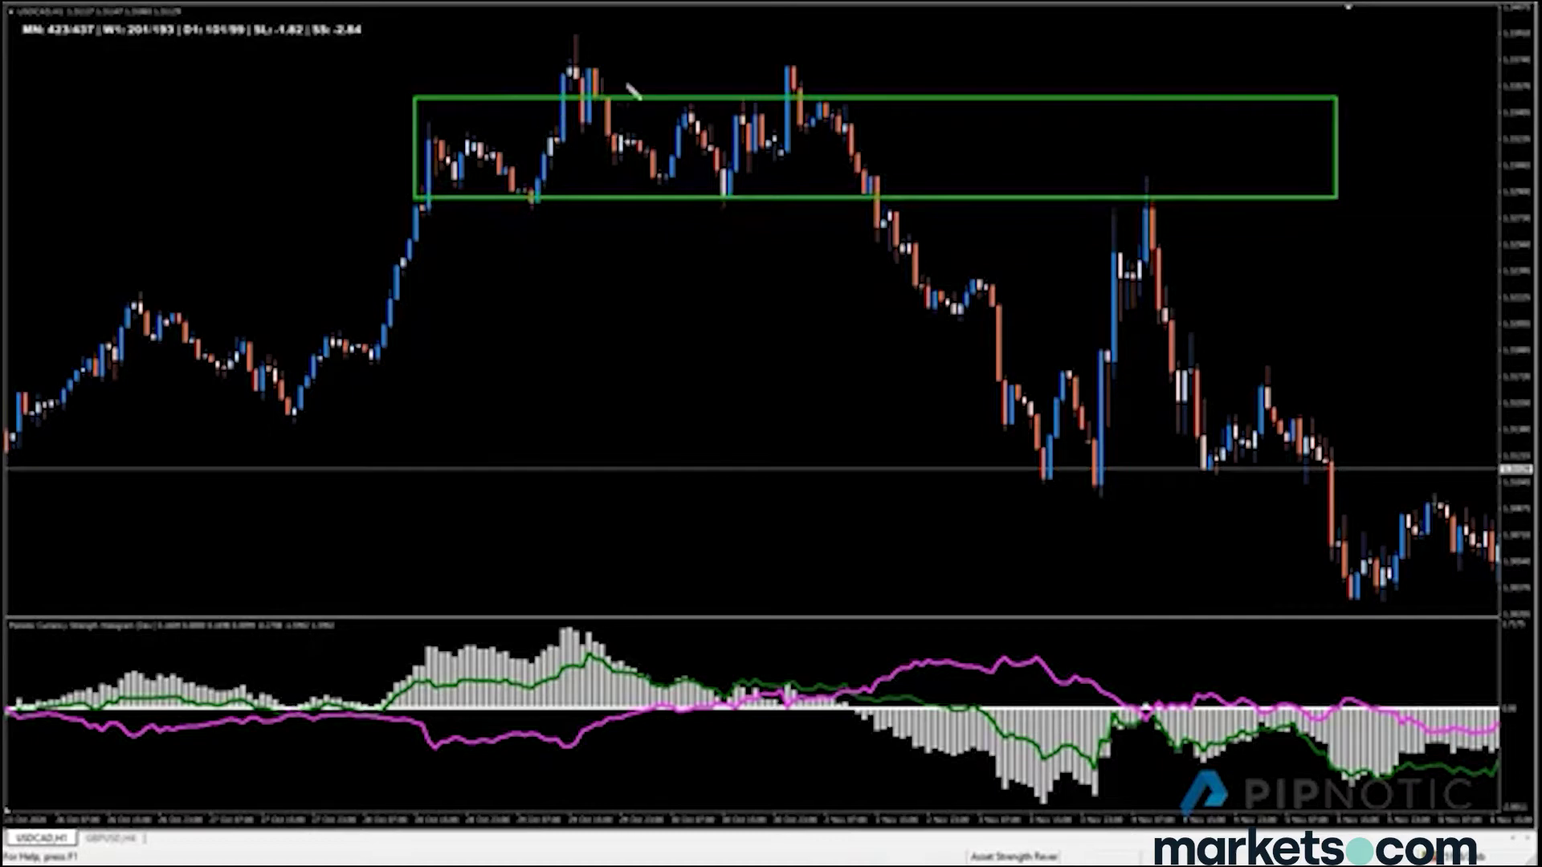
Sketch a sequence of green example candles stepping downward in the empty area below the zone, with a wick above the first candle
left_click_drag(551, 326, 557, 387)
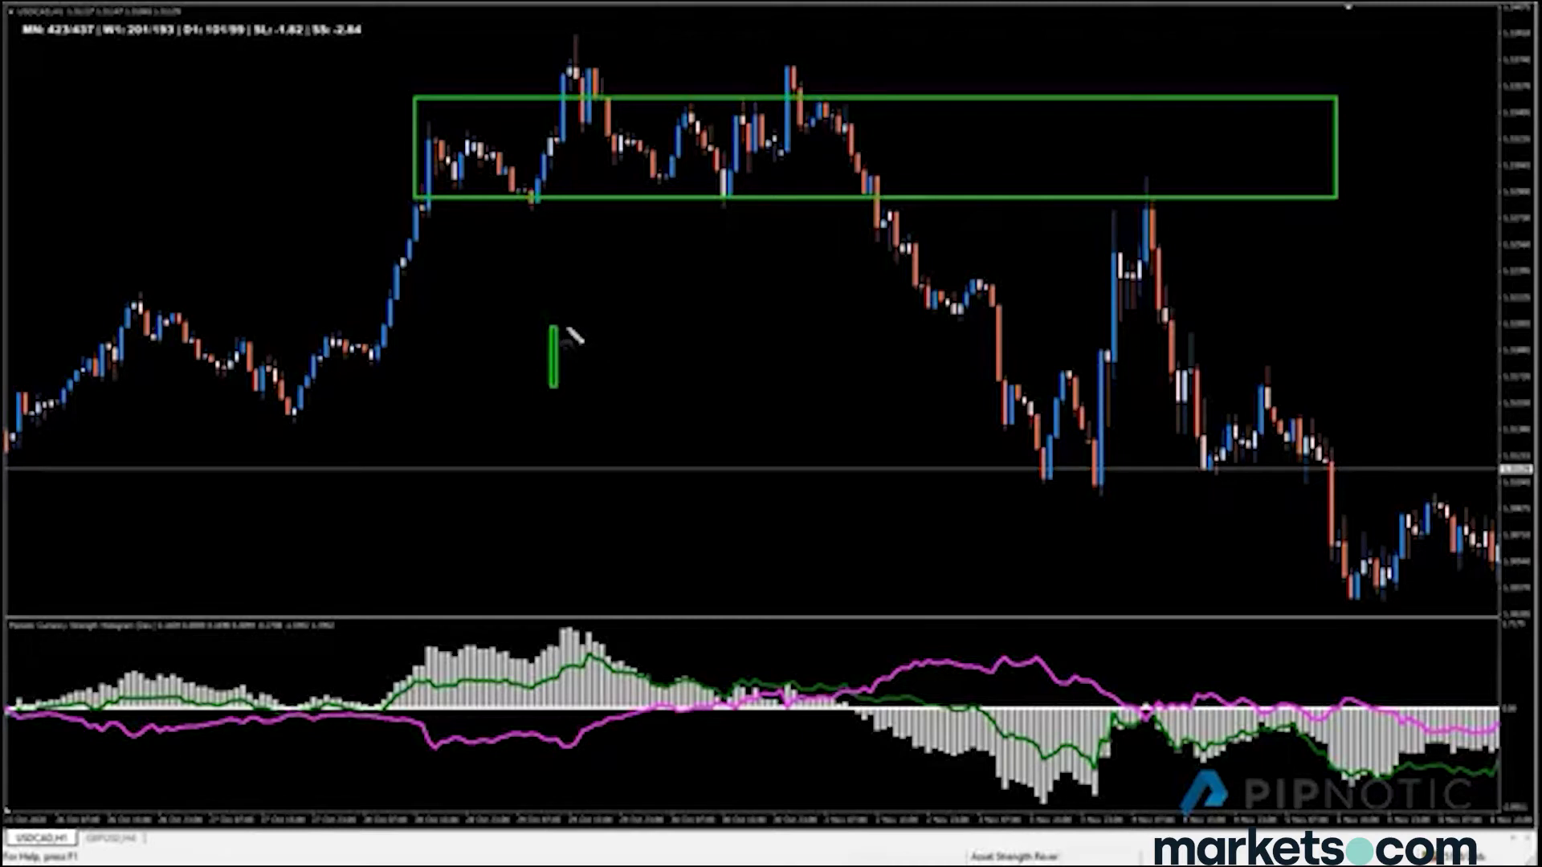
left_click_drag(565, 326, 574, 388)
left_click_drag(554, 325, 553, 274)
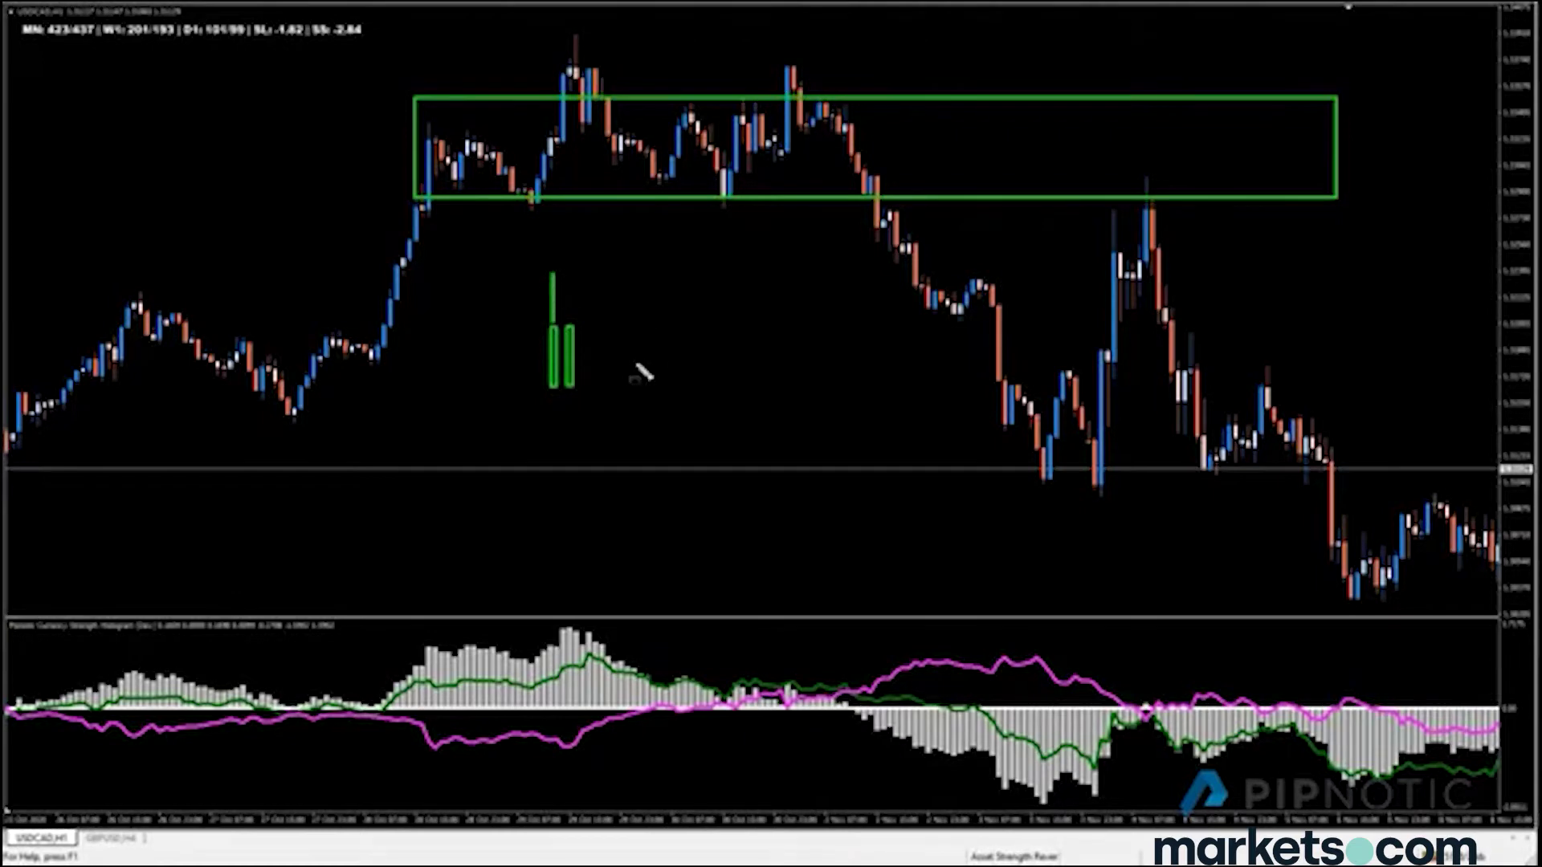
mouse_move(579, 387)
left_mouse_down()
mouse_move(593, 462)
mouse_move(645, 459)
mouse_move(675, 425)
mouse_move(670, 394)
mouse_move(706, 416)
left_mouse_up()
left_click_drag(737, 499, 777, 643)
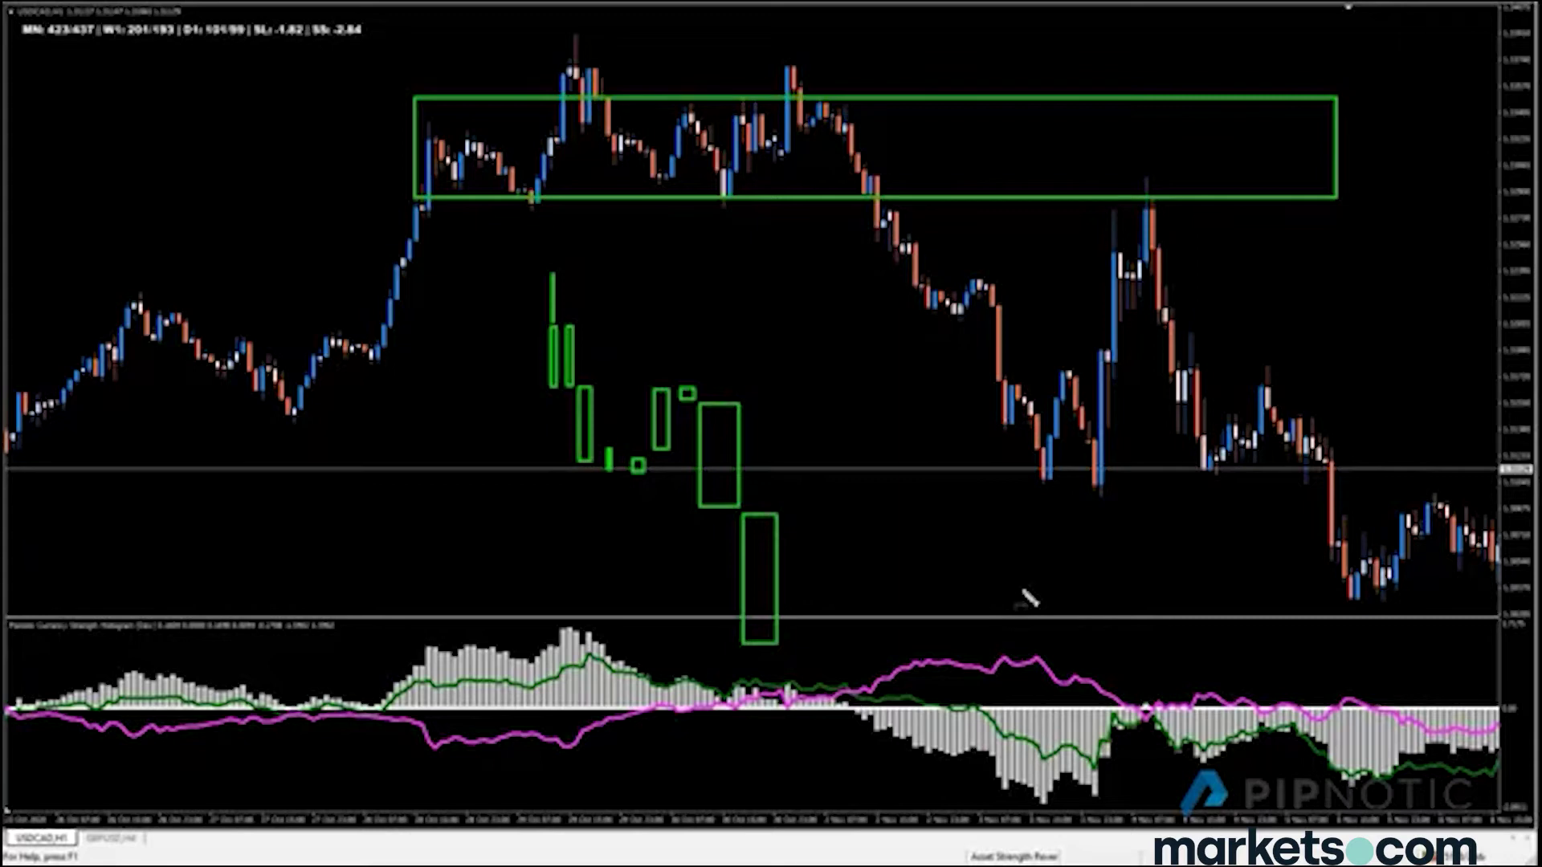
Undo all the sketched example candles, keeping the green zone rectangle
key("BackSpace")
key("BackSpace")
key("BackSpace")
key("BackSpace")
key("BackSpace")
key("BackSpace")
key("BackSpace")
key("BackSpace")
key("BackSpace")
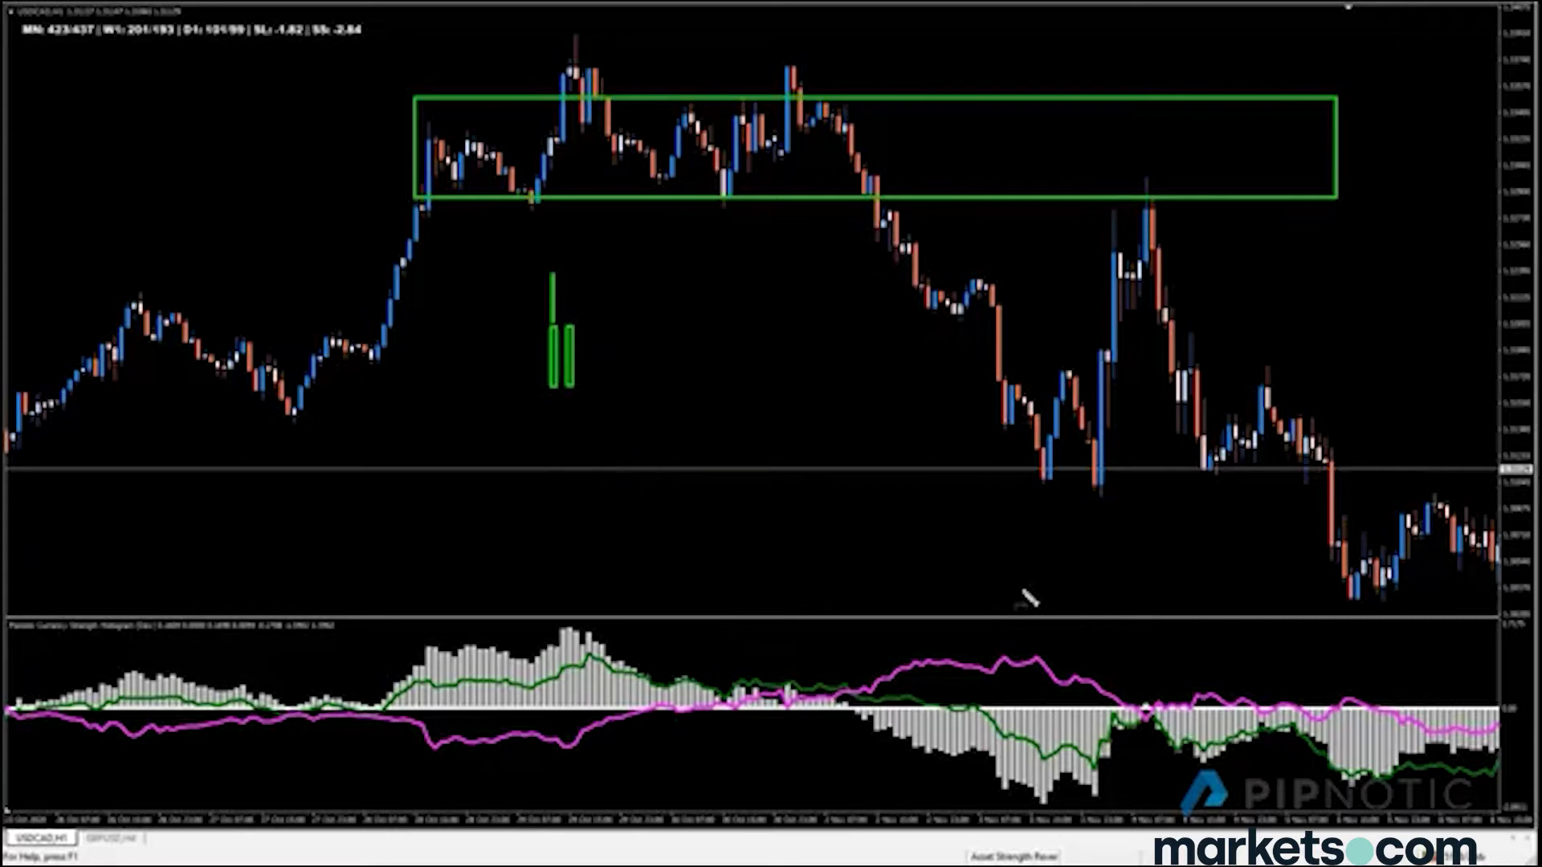
key("BackSpace")
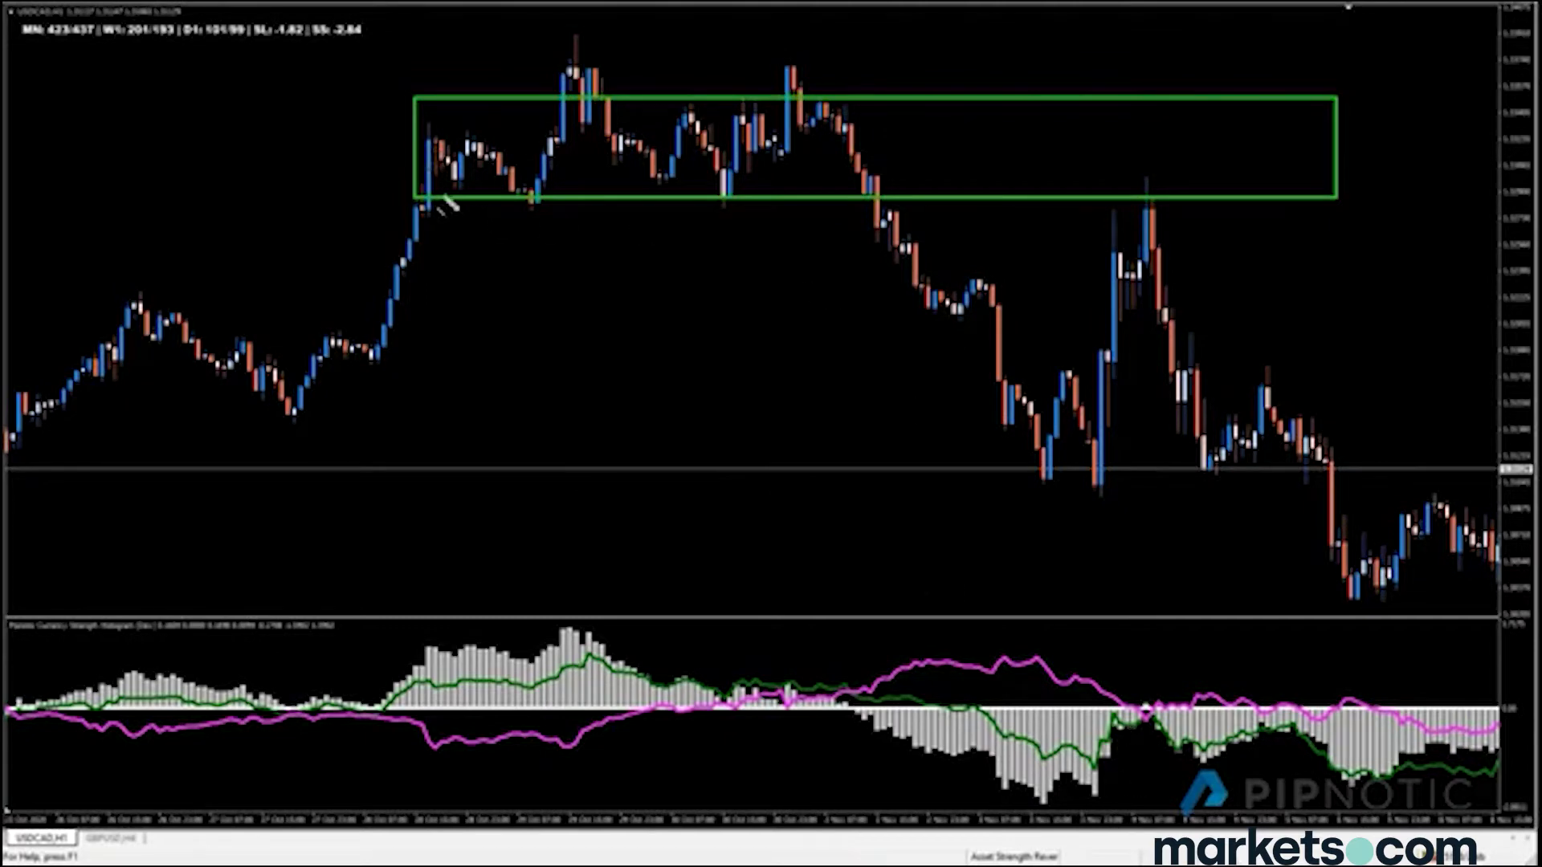
Draw five stacked yellow horizontal lines across the green zone, from near its lower edge up to its upper edge
left_click_drag(430, 177, 683, 177)
left_click_drag(848, 187, 1246, 177)
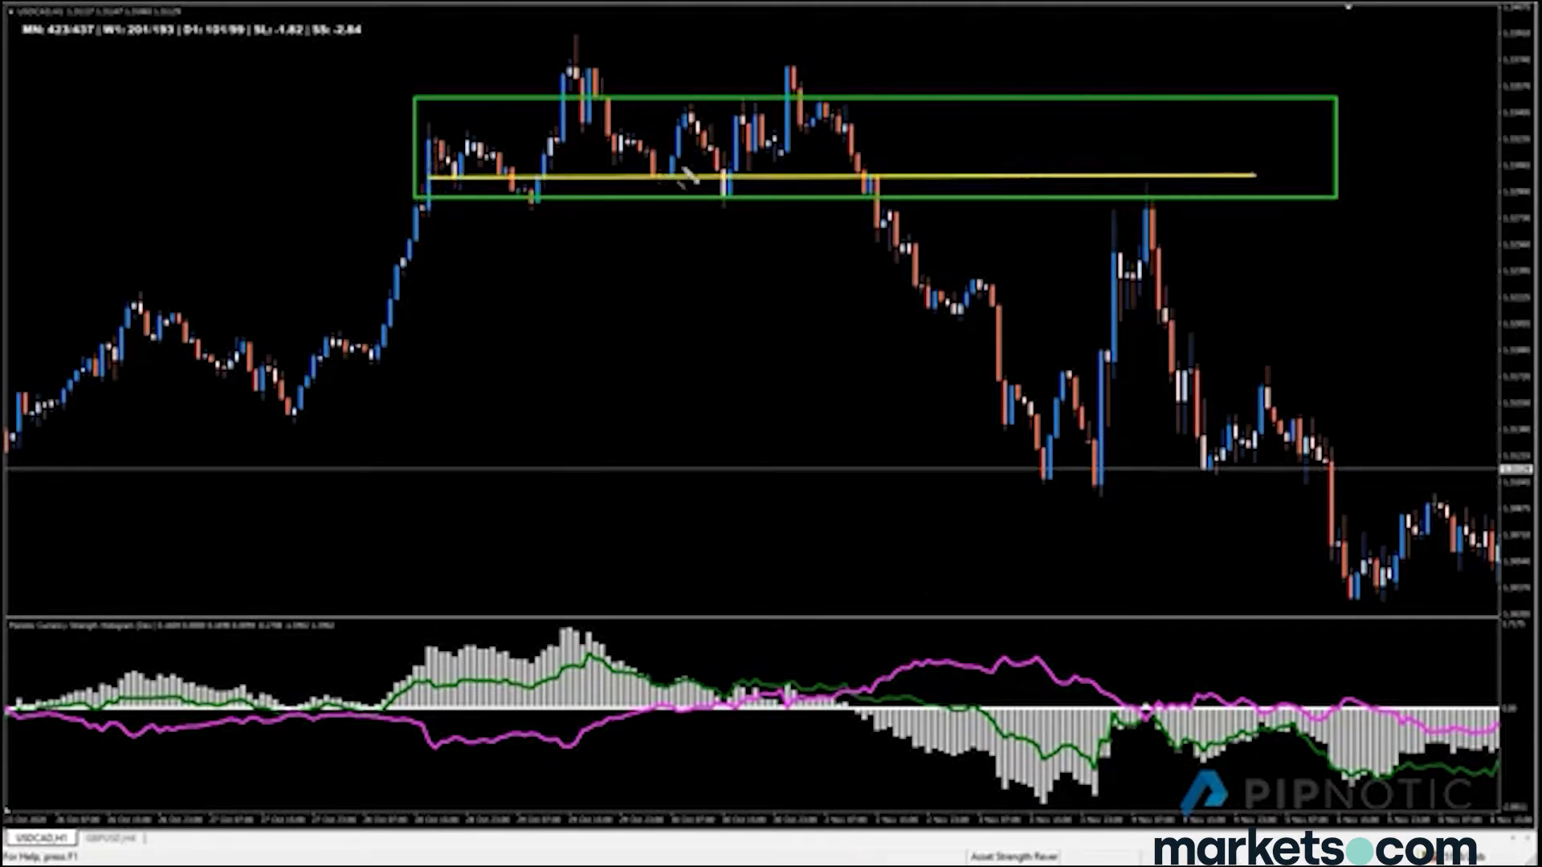
left_click_drag(432, 158, 1290, 161)
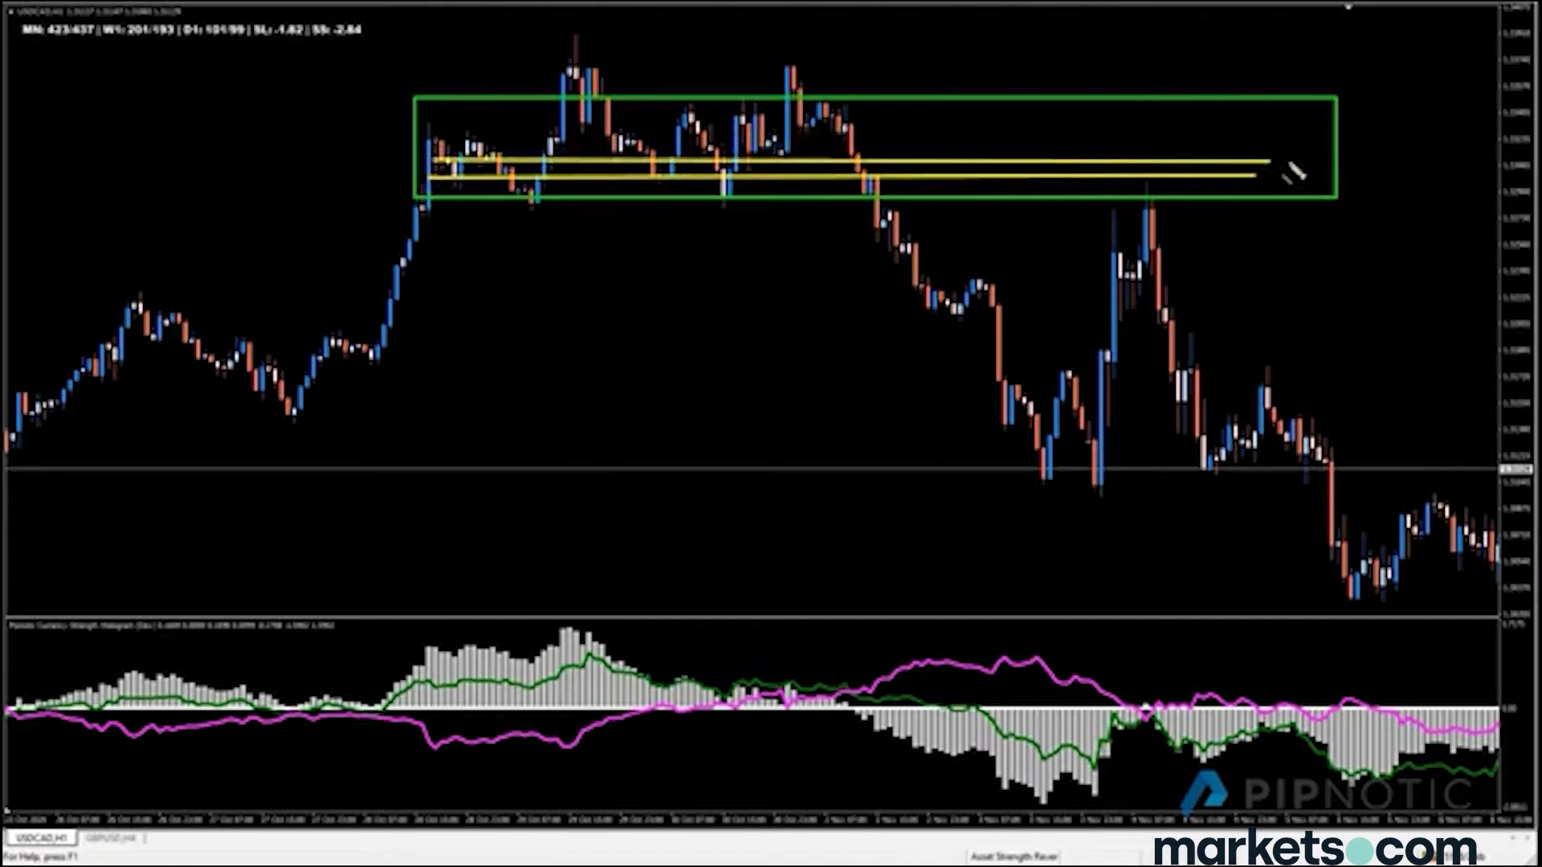
mouse_move(433, 143)
left_mouse_down()
mouse_move(1188, 133)
mouse_move(1299, 148)
left_mouse_up()
left_click_drag(440, 120, 1268, 126)
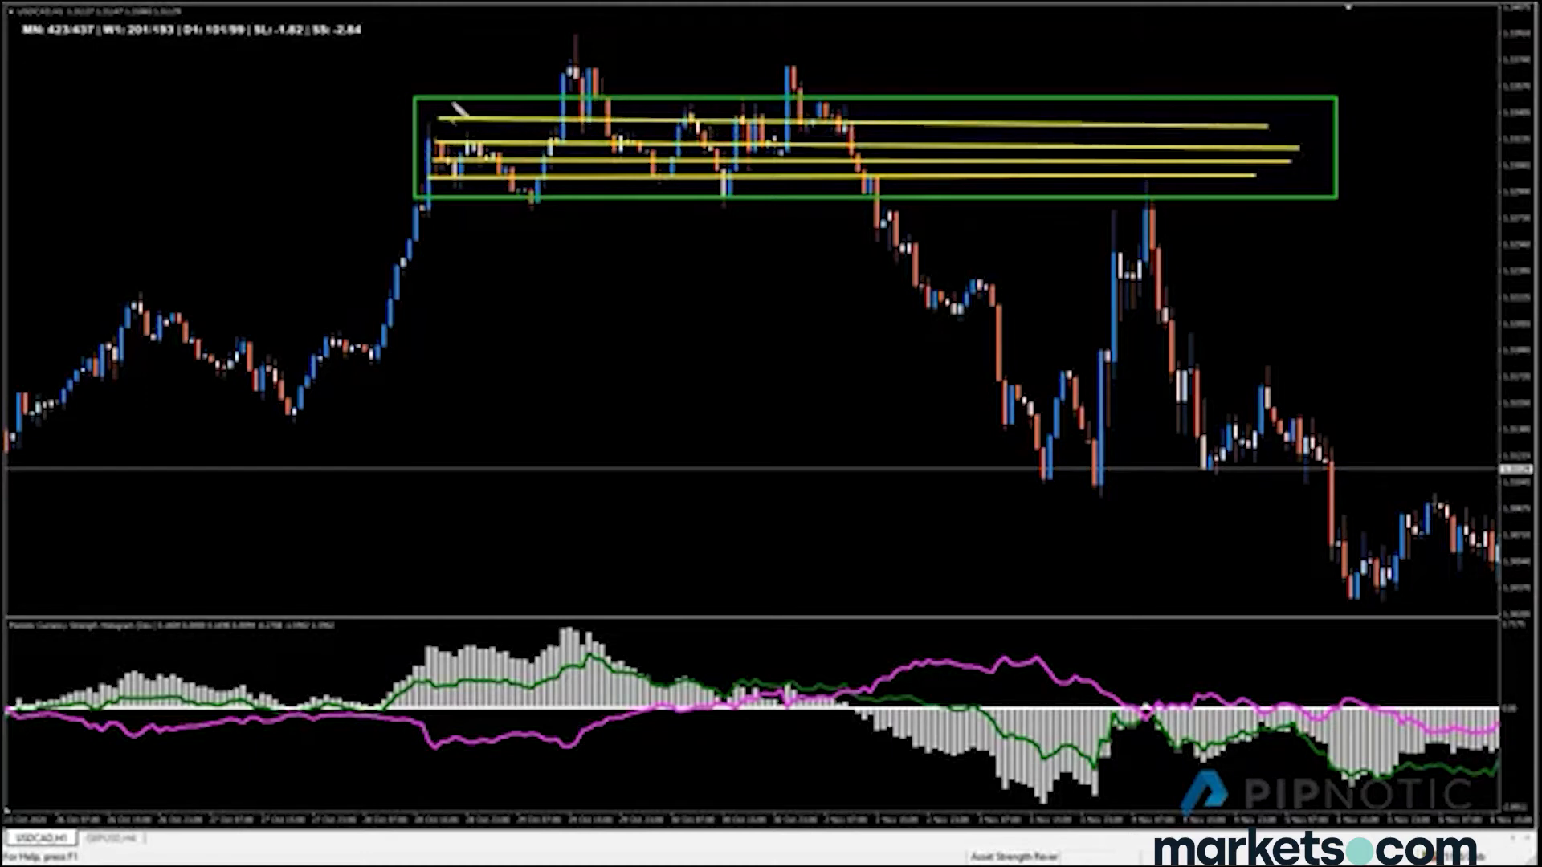
left_click_drag(431, 98, 1238, 106)
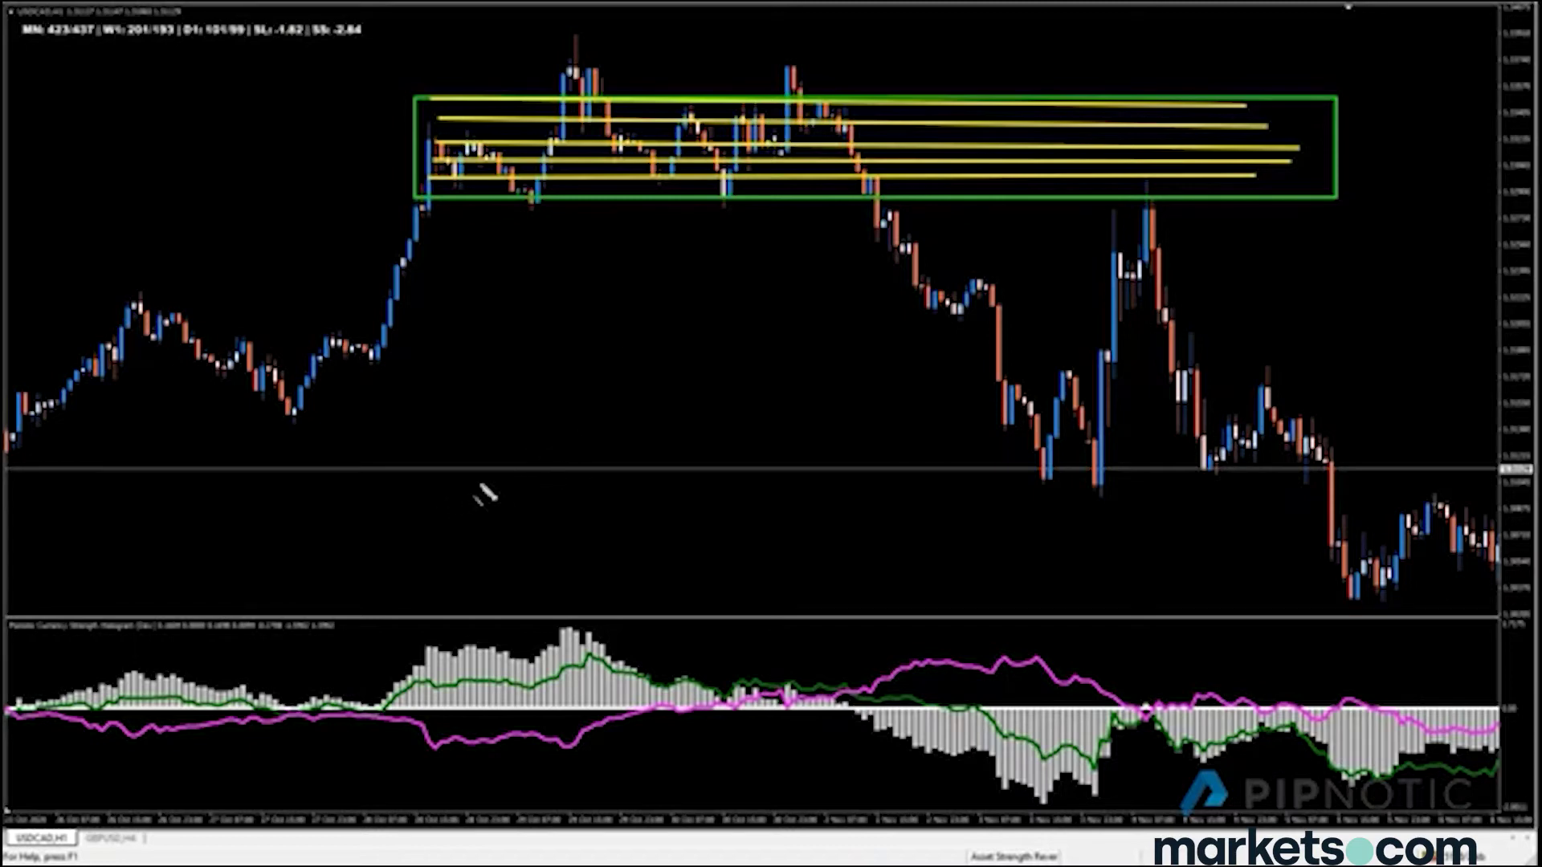
Sketch a yellow zigzag price path below the zone, with a short horizontal level above its first peak
mouse_move(430, 534)
left_mouse_down()
mouse_move(493, 450)
mouse_move(522, 506)
mouse_move(567, 406)
mouse_move(676, 323)
mouse_move(710, 425)
mouse_move(754, 359)
mouse_move(835, 484)
left_mouse_up()
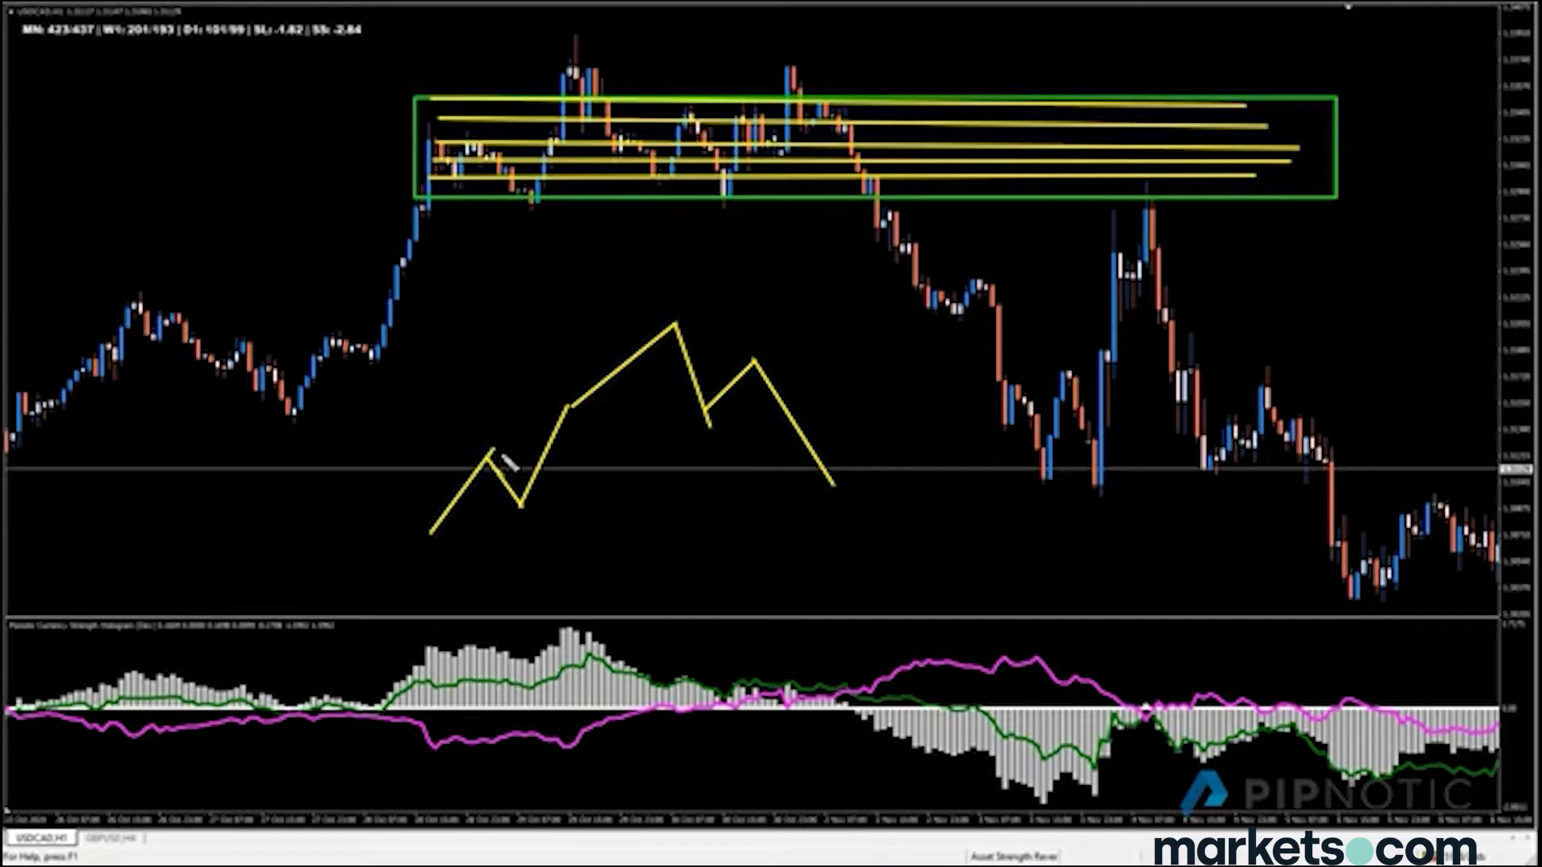
left_click_drag(460, 421, 528, 418)
left_click_drag(683, 442, 793, 441)
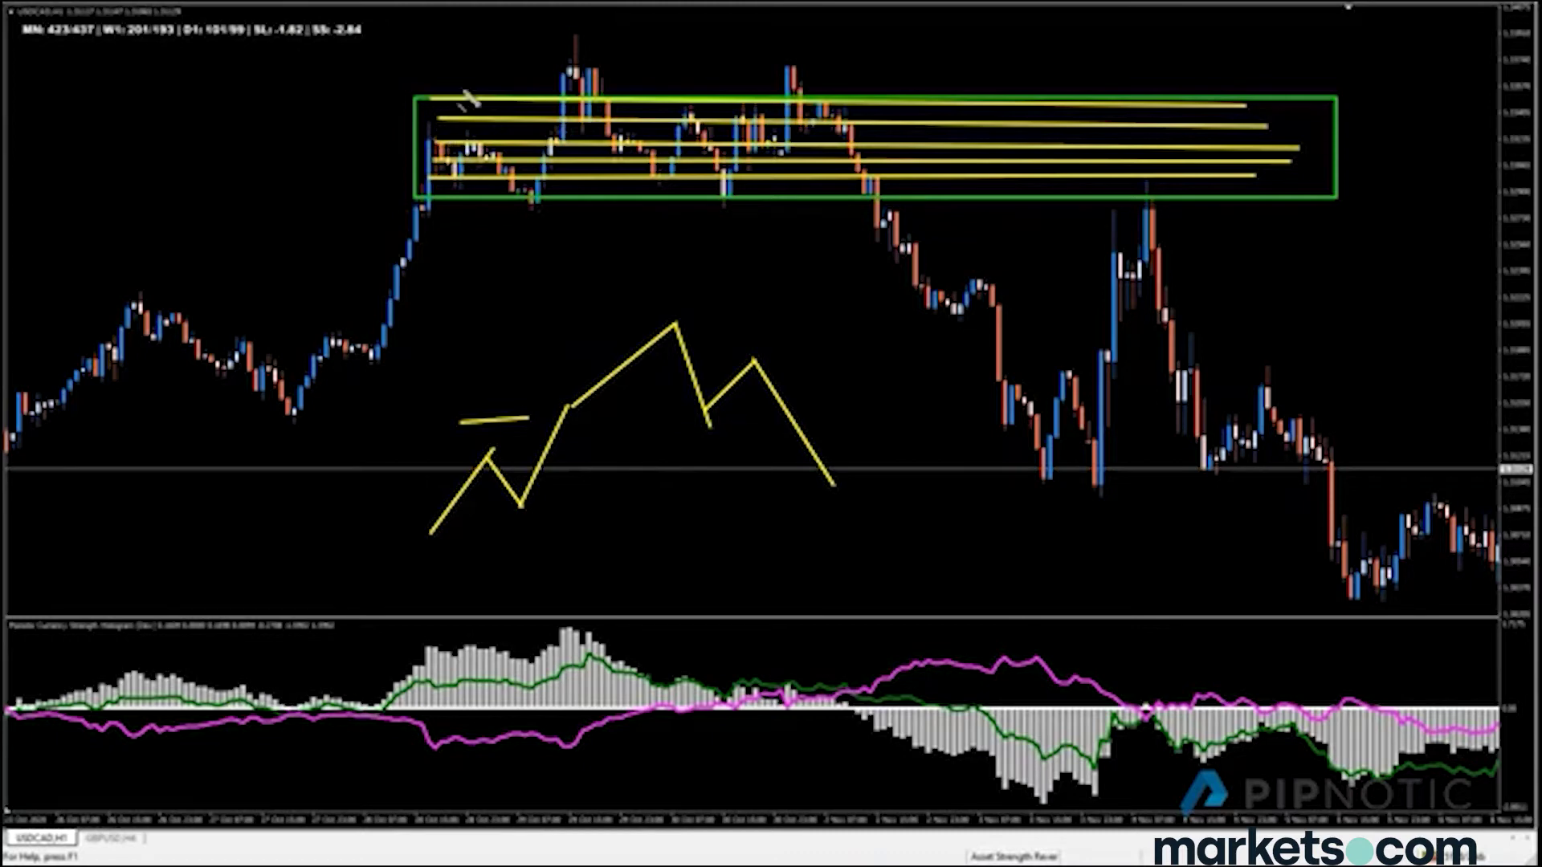
Undo the yellow zigzag sketch and all the horizontal lines, keeping only the green zone rectangle
key("BackSpace")
key("BackSpace")
key("BackSpace")
key("BackSpace")
key("BackSpace")
key("BackSpace")
key("BackSpace")
key("BackSpace")
key("BackSpace")
key("BackSpace")
key("BackSpace")
key("BackSpace")
key("BackSpace")
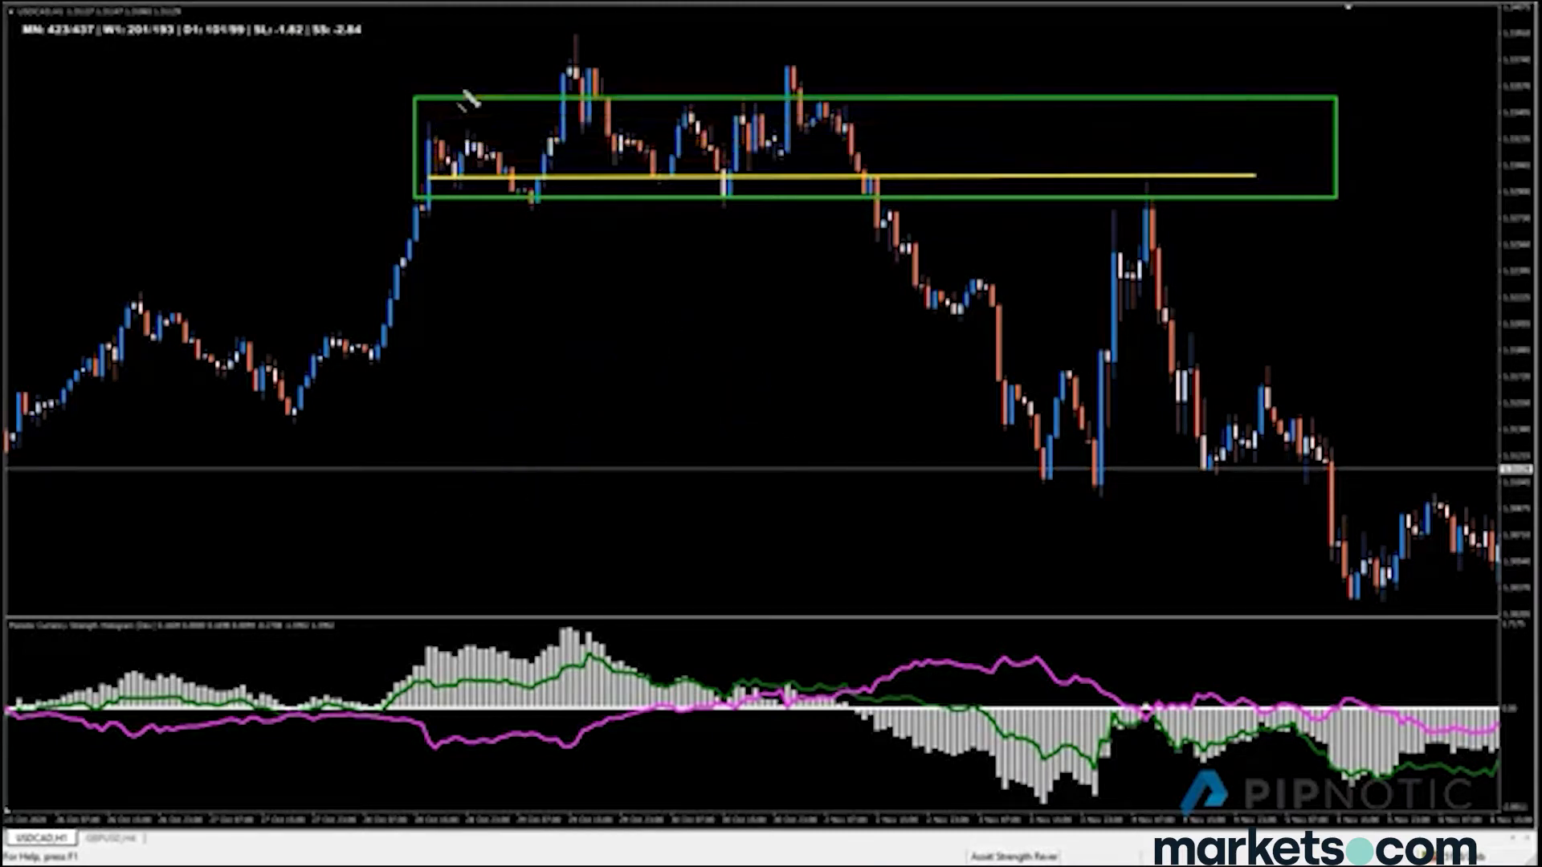
key("BackSpace")
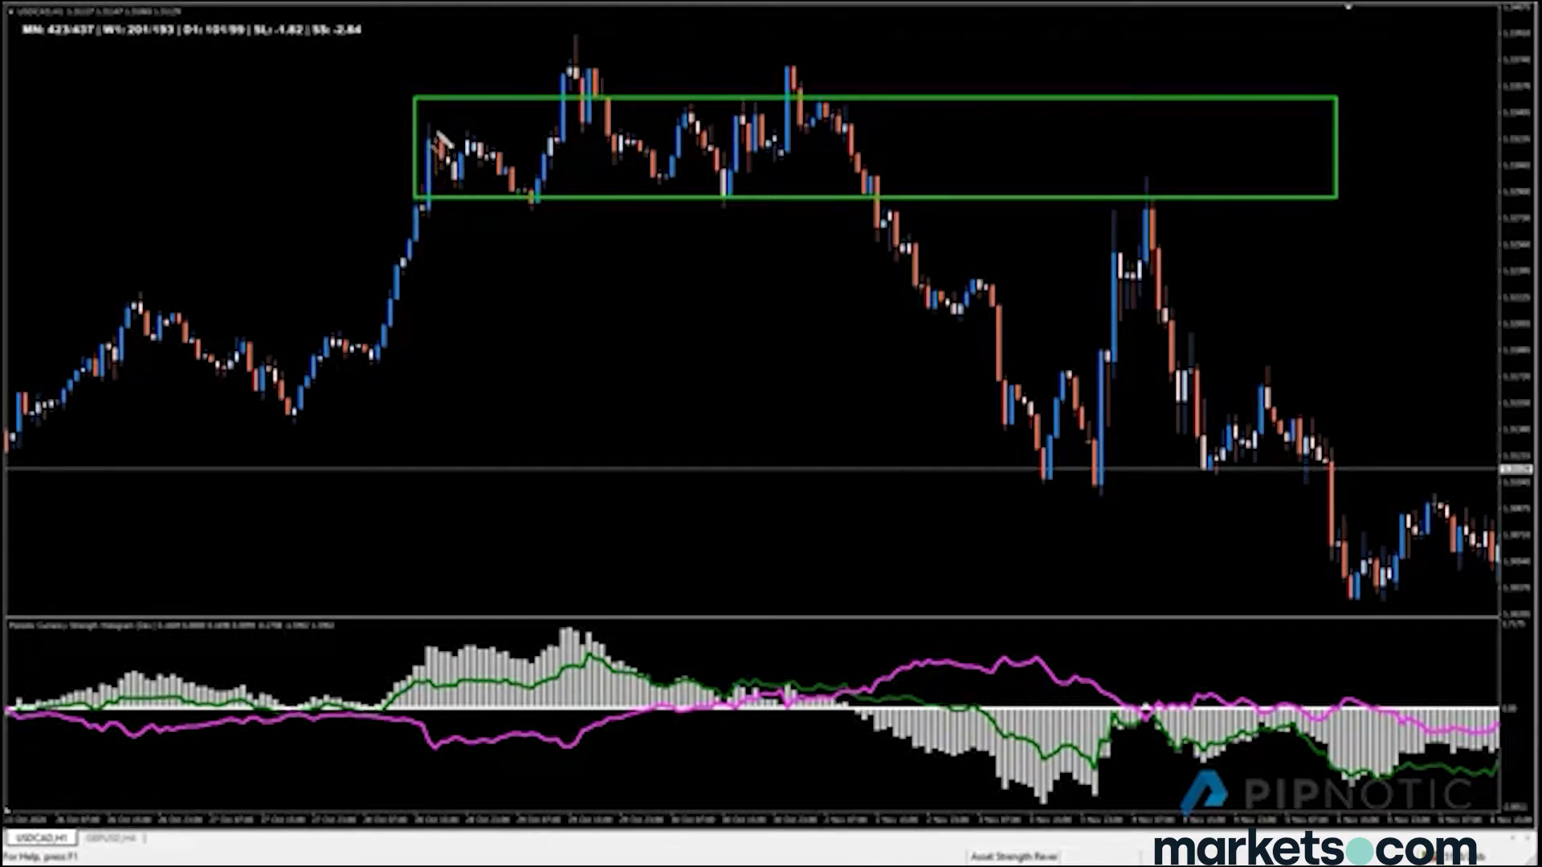
Mark short yellow dashes above and below the first cluster of candles where price enters the green zone
left_click_drag(414, 106, 489, 117)
mouse_move(446, 193)
left_mouse_down()
mouse_move(486, 190)
mouse_move(455, 219)
left_mouse_up()
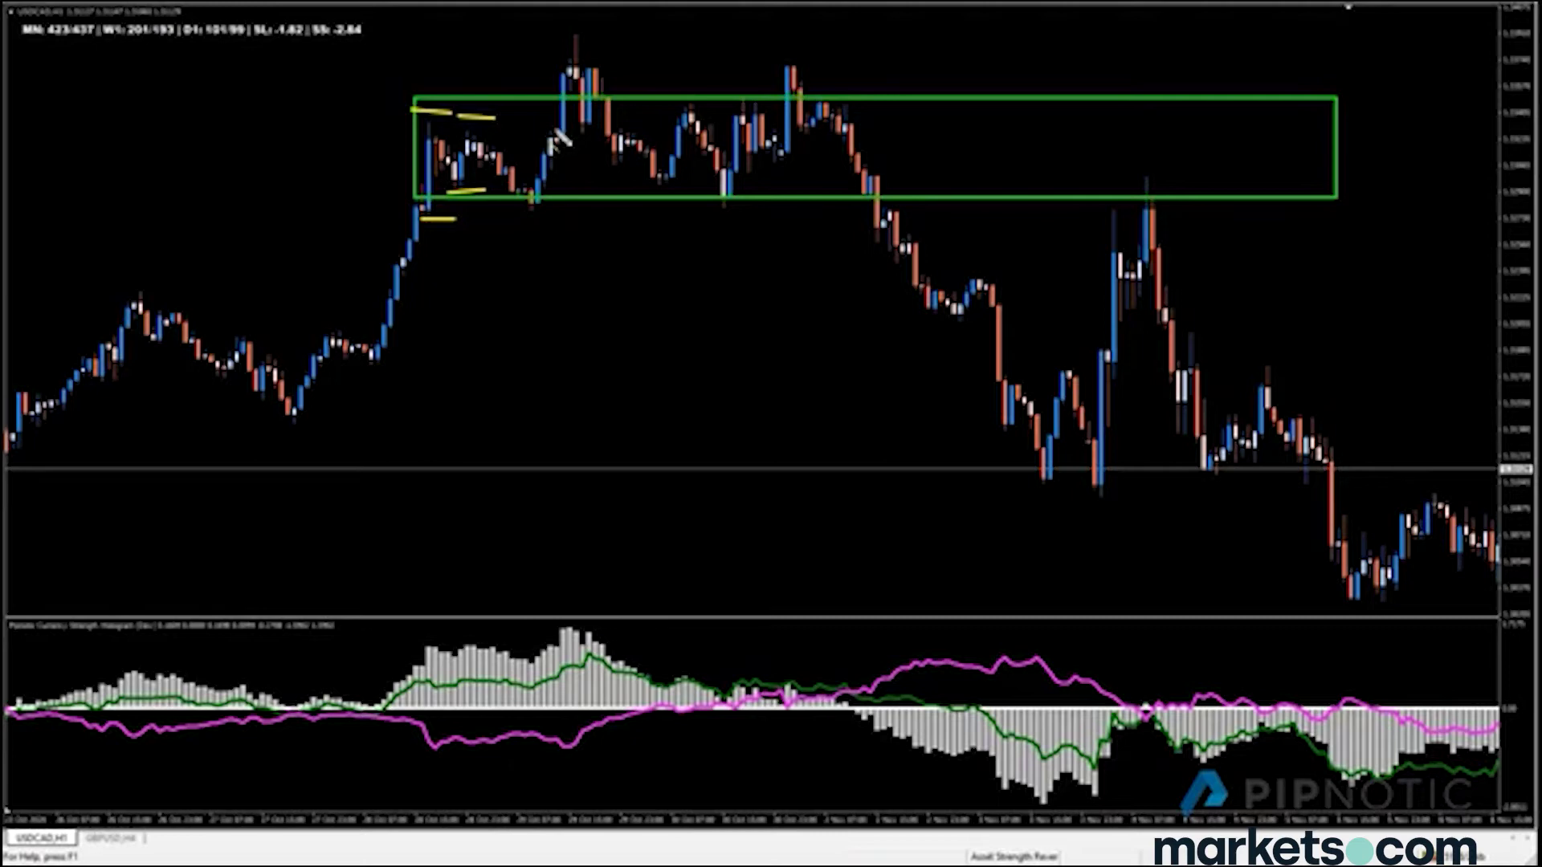
mouse_move(416, 98)
left_mouse_down()
mouse_move(502, 103)
mouse_move(456, 73)
left_mouse_up()
left_click_drag(477, 81, 493, 84)
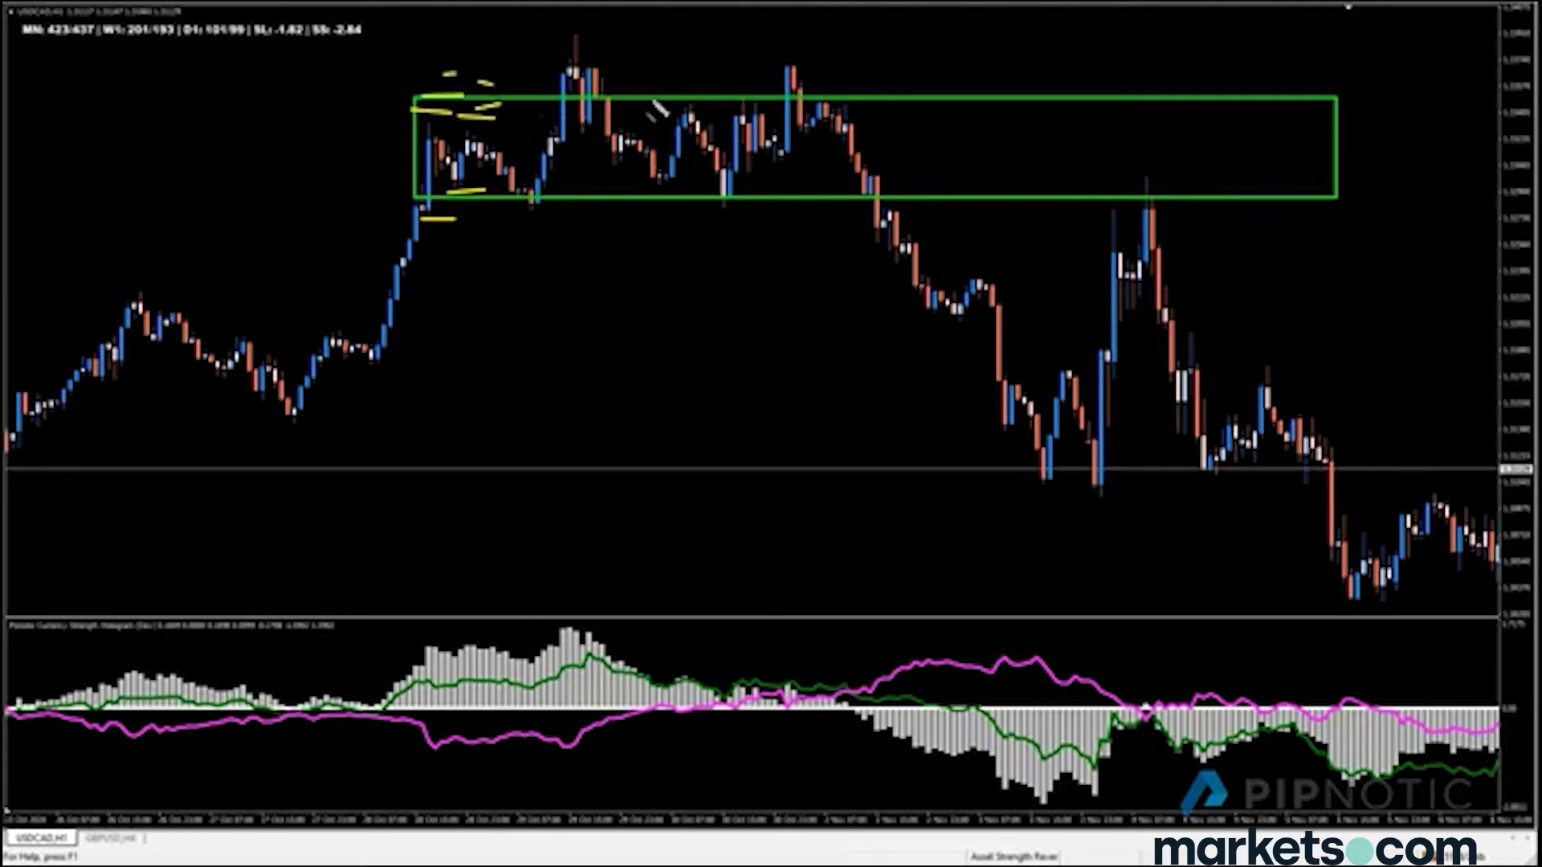
Draw a yellow line along the rise to the highest peak and short horizontal dashes around the following swings in the zone
left_click_drag(536, 199, 568, 39)
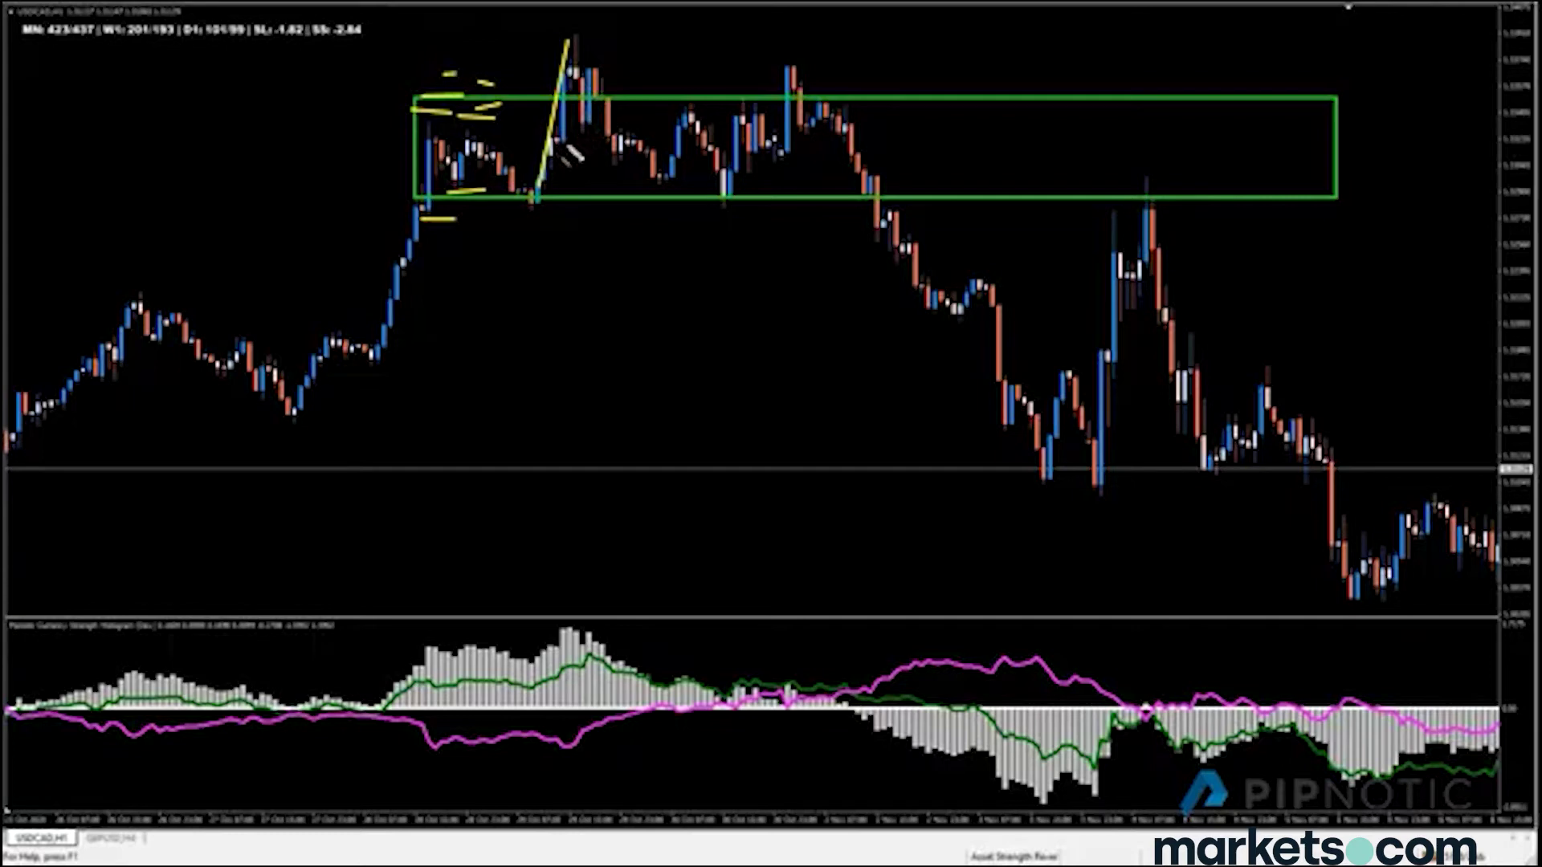
left_click_drag(557, 145, 617, 142)
left_click_drag(616, 107, 673, 112)
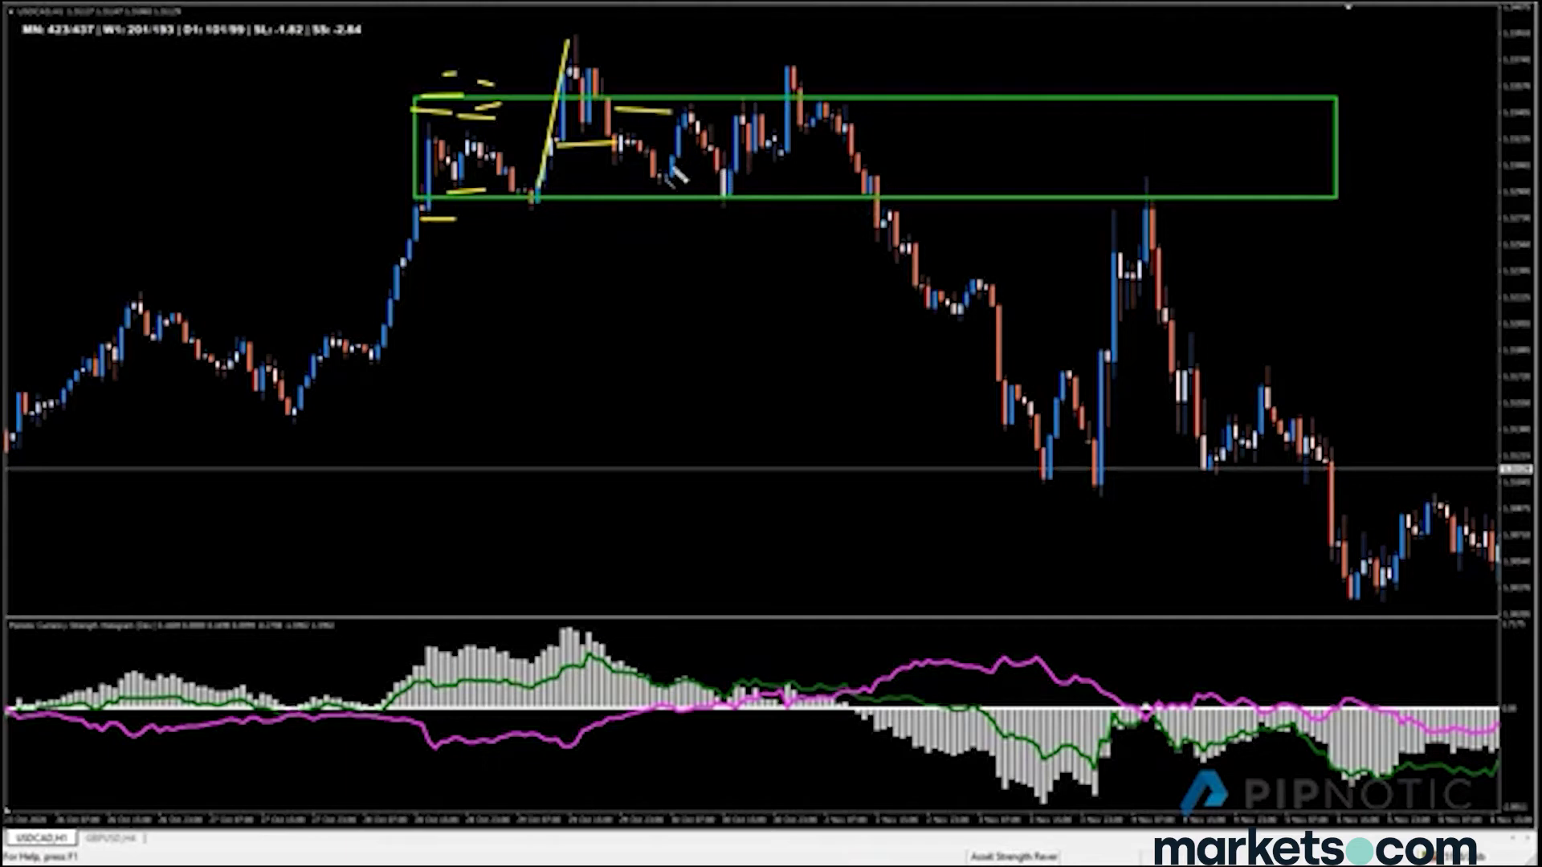
left_click_drag(666, 125, 711, 128)
left_click_drag(646, 190, 678, 193)
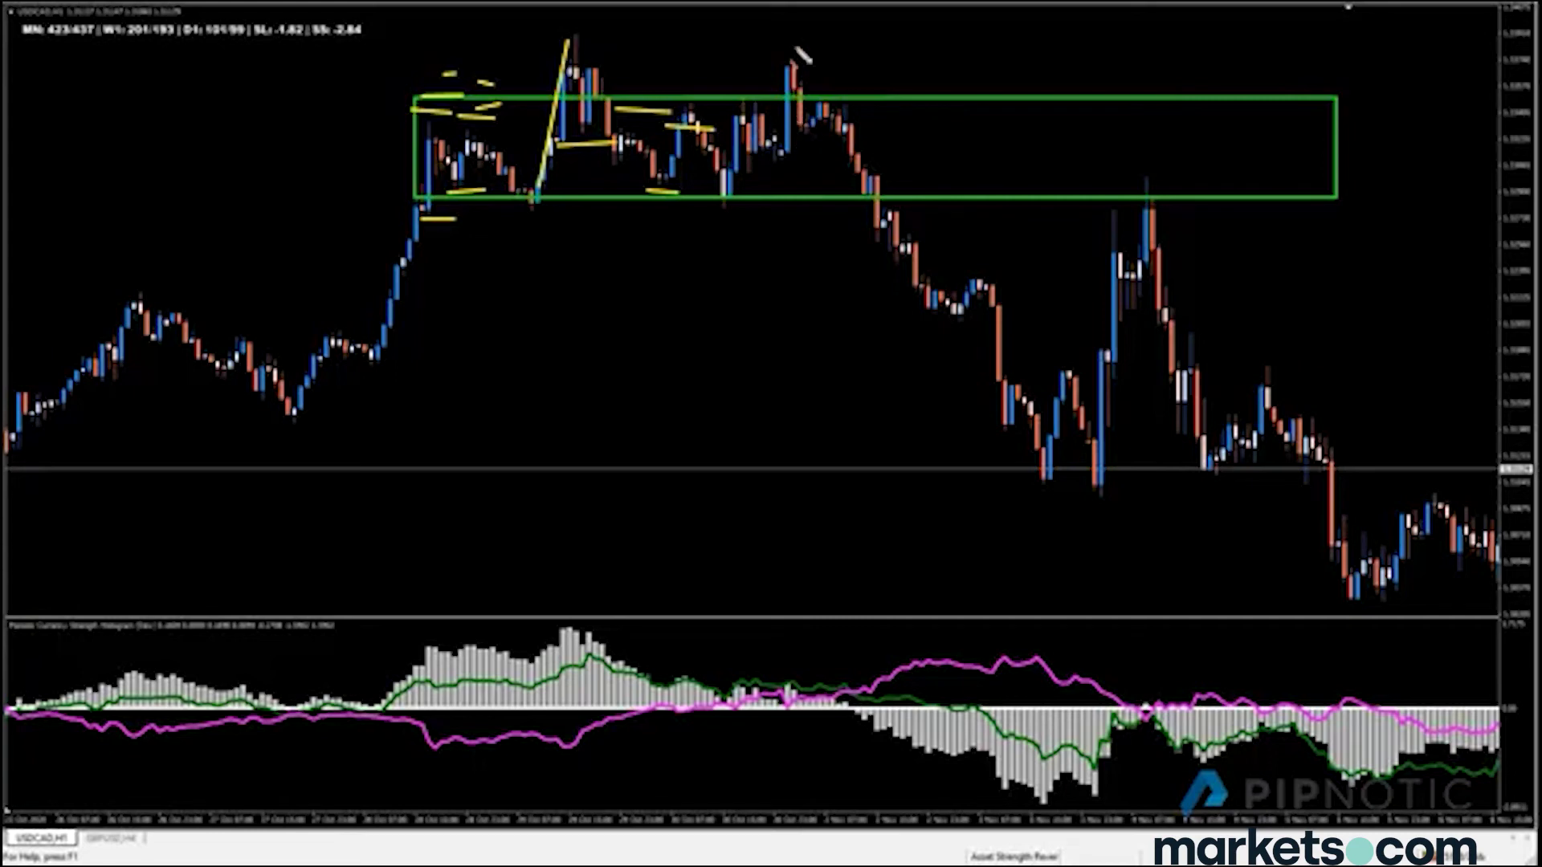
left_click_drag(733, 77, 784, 78)
Draw yellow lines along the two declines and the rally between them, plus two horizontal levels across the lower swing
mouse_move(877, 195)
left_mouse_down()
mouse_move(1093, 518)
mouse_move(1080, 508)
left_mouse_up()
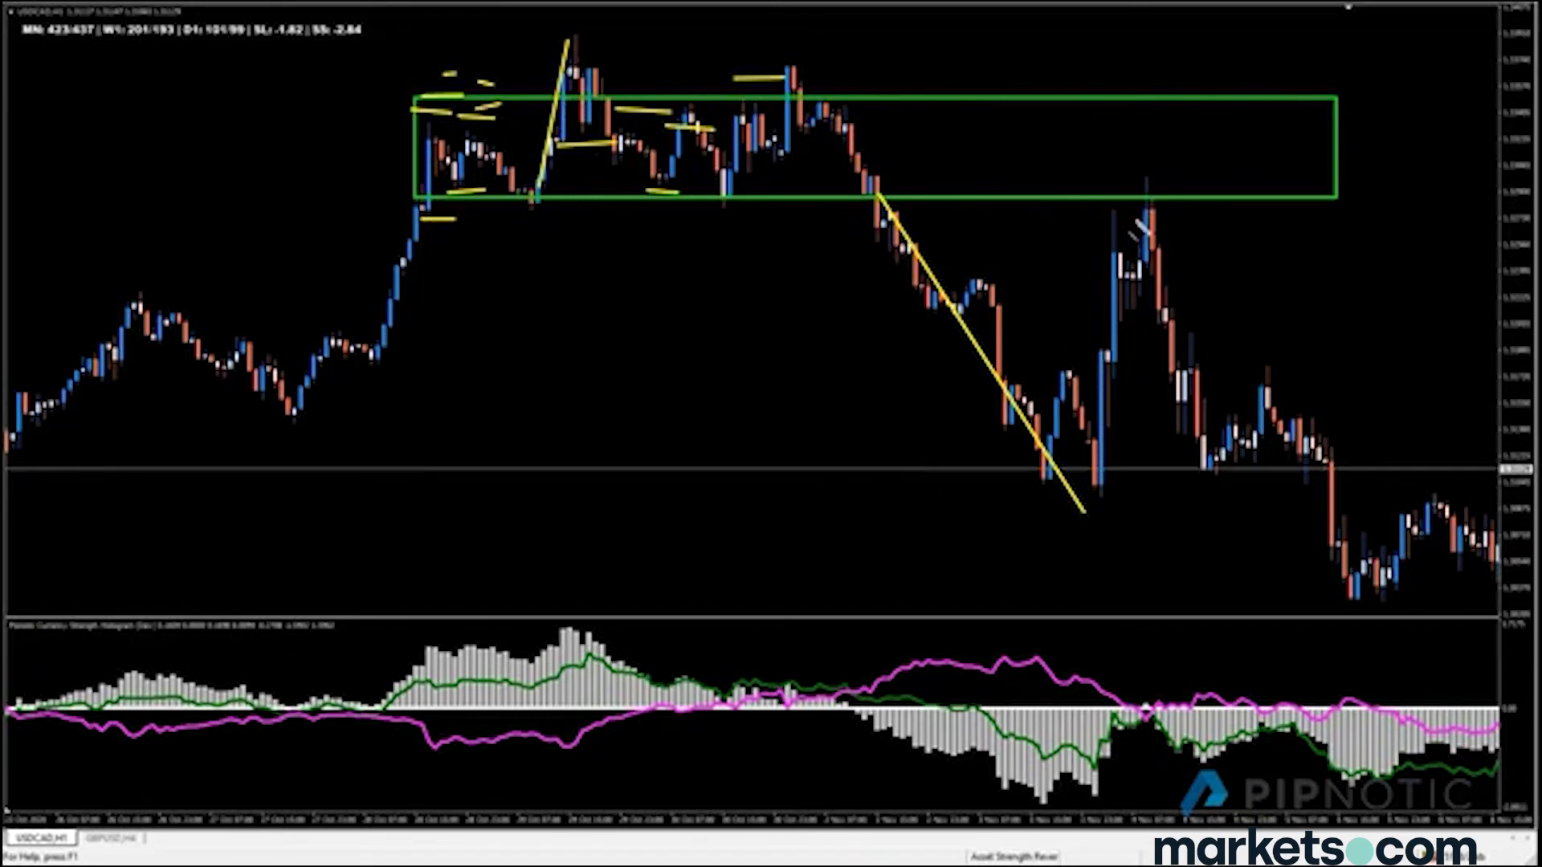
mouse_move(1167, 204)
left_mouse_down()
mouse_move(1198, 302)
mouse_move(1384, 546)
mouse_move(1398, 604)
left_mouse_up()
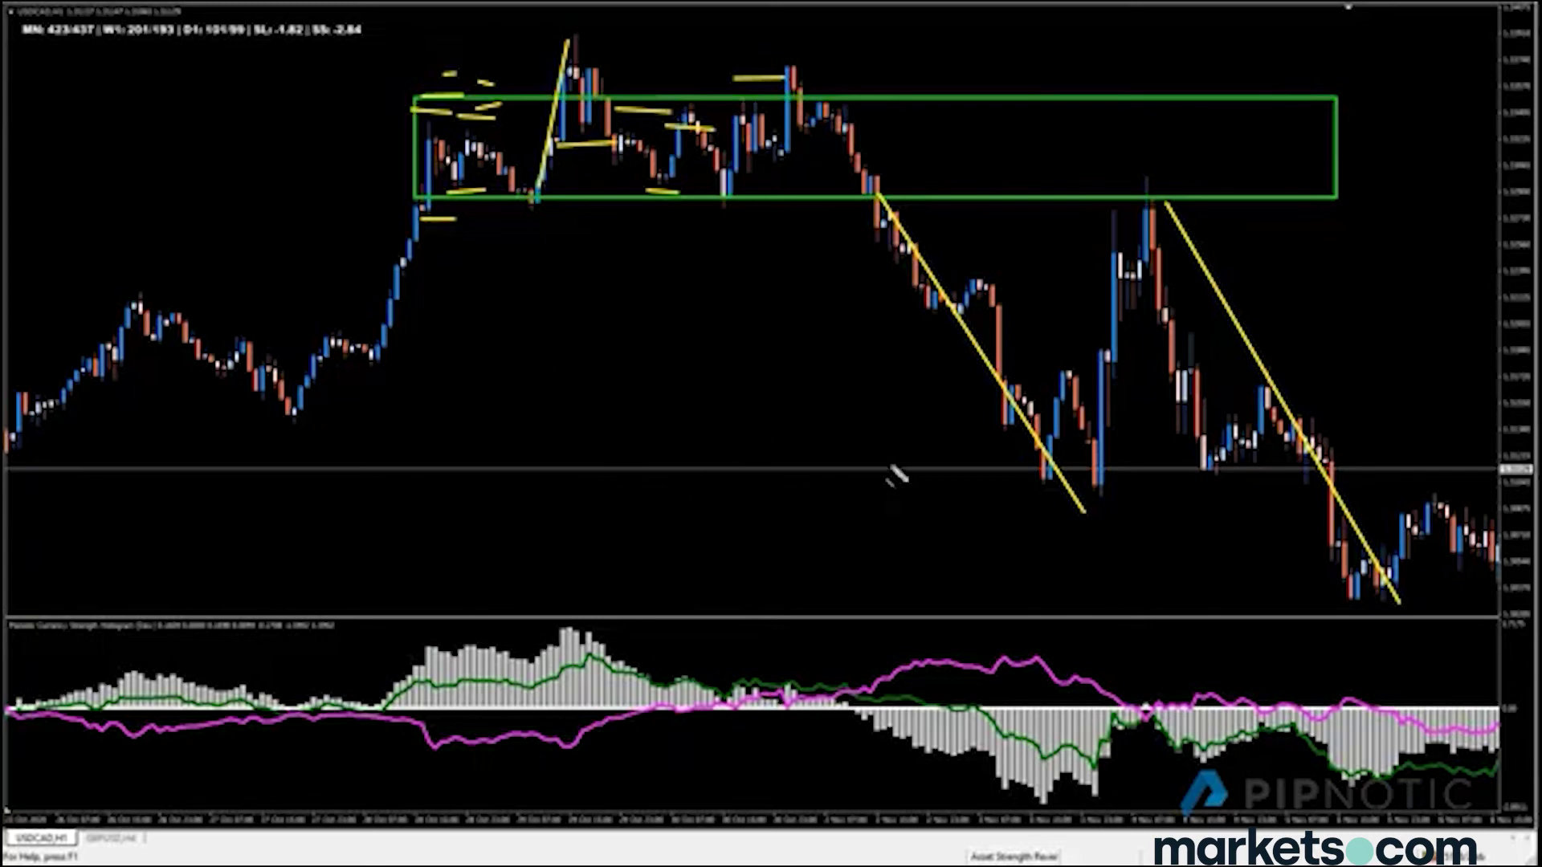
left_click_drag(995, 370, 1140, 373)
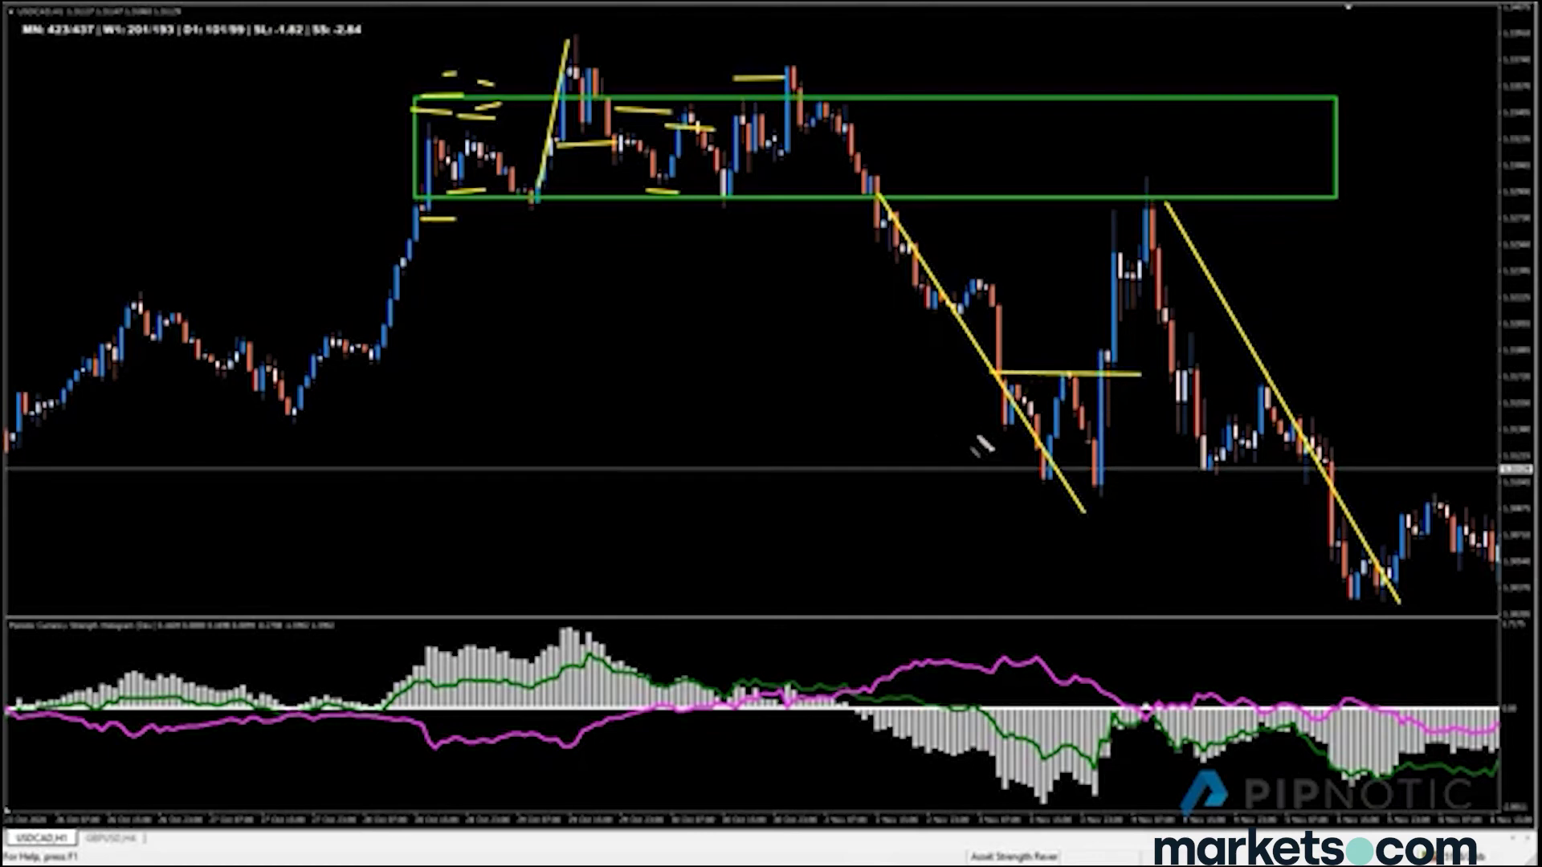
left_click_drag(976, 434, 1140, 434)
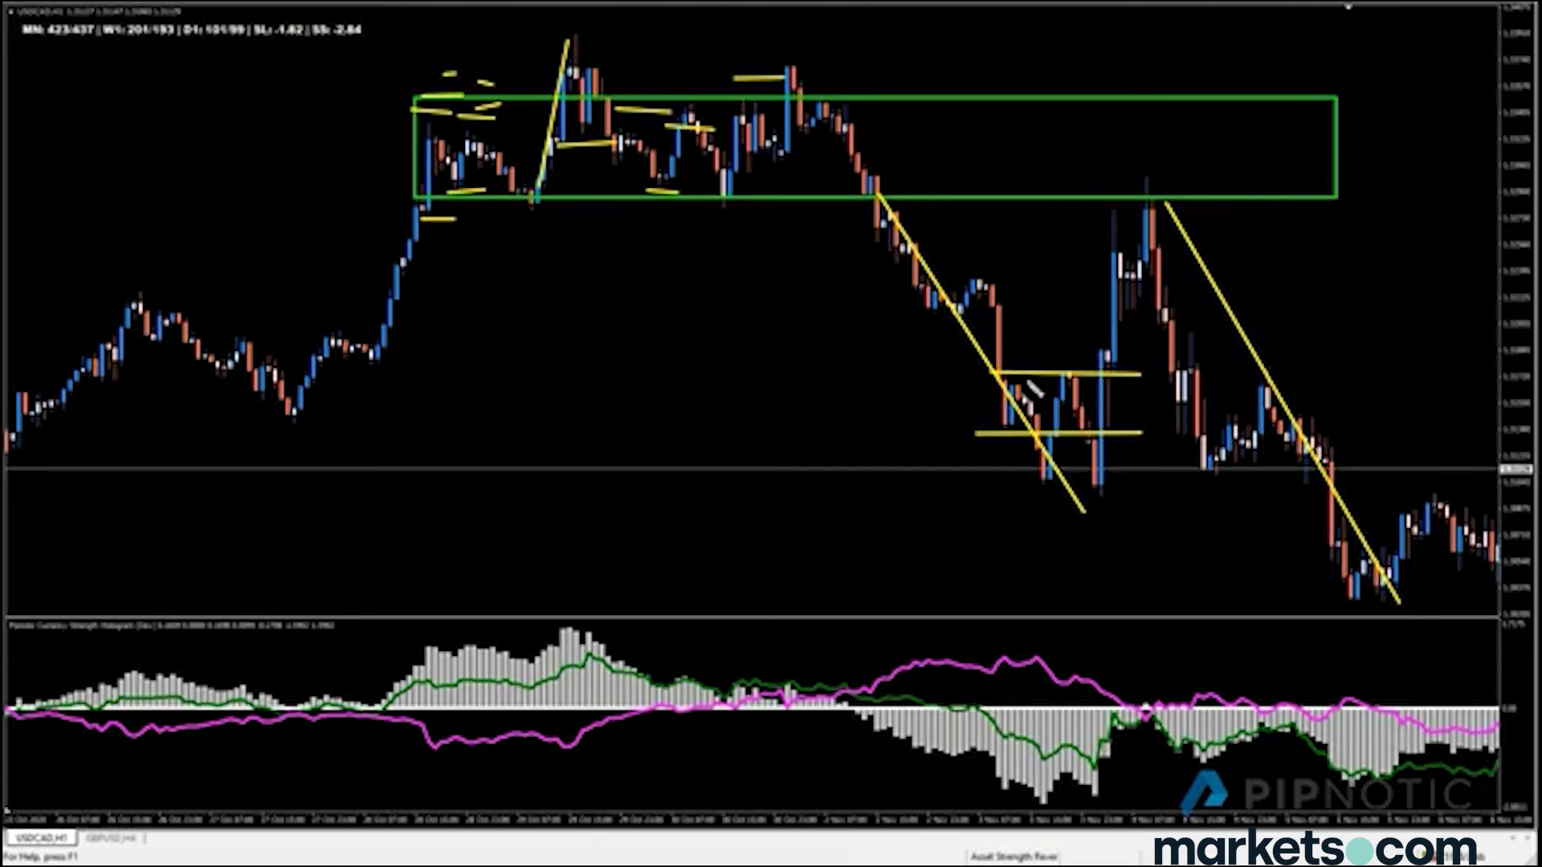
mouse_move(1092, 493)
left_mouse_down()
mouse_move(1118, 419)
mouse_move(1146, 183)
left_mouse_up()
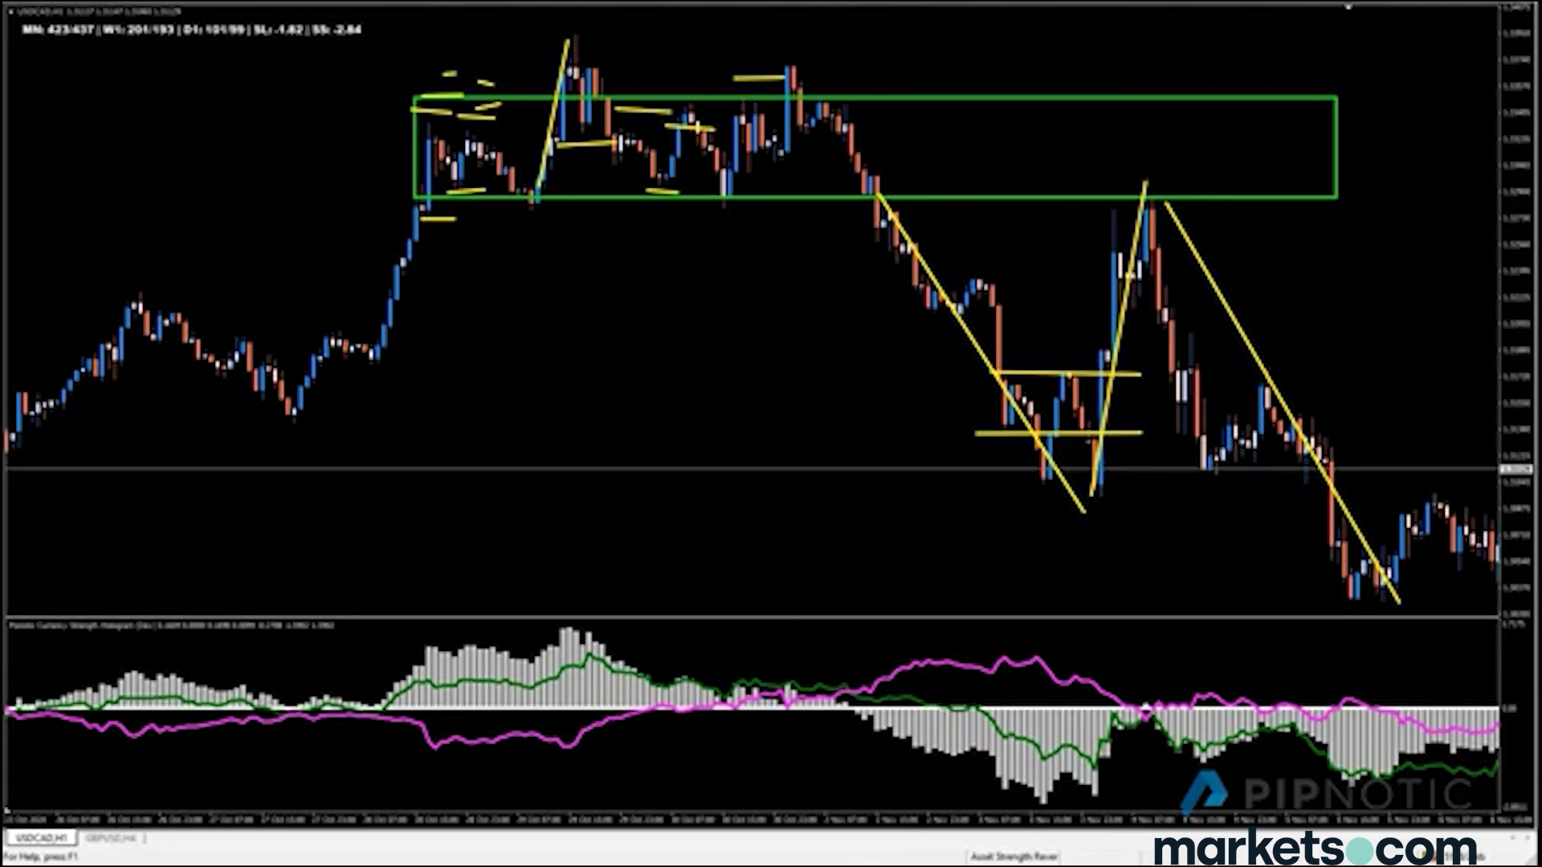
Clear all the drawings and switch the USDCAD chart to the M5 timeframe, zoomed in one level
key("Escape")
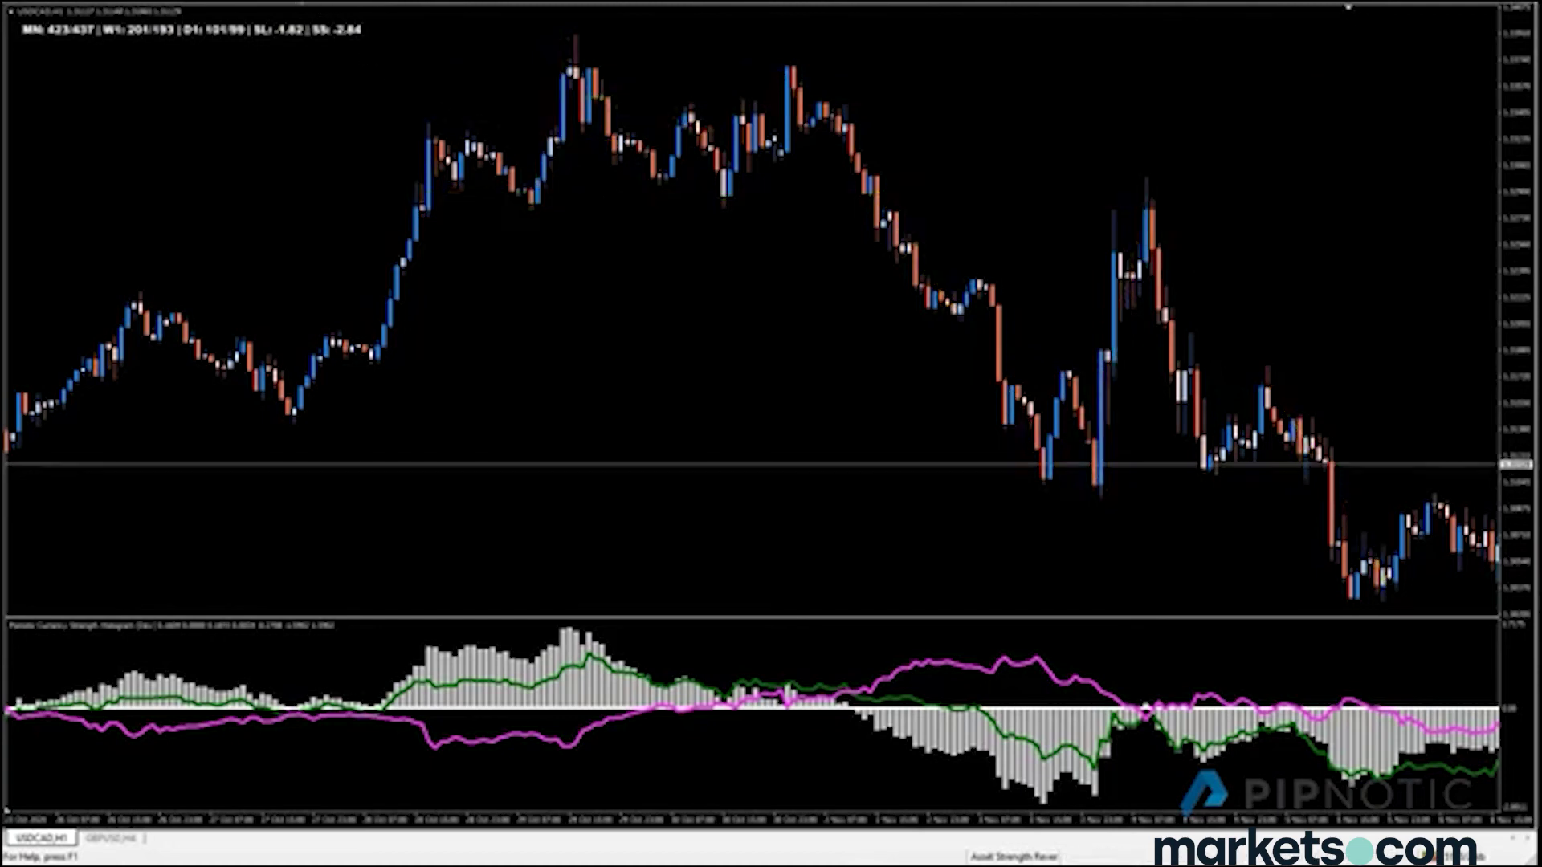
left_click(519, 3)
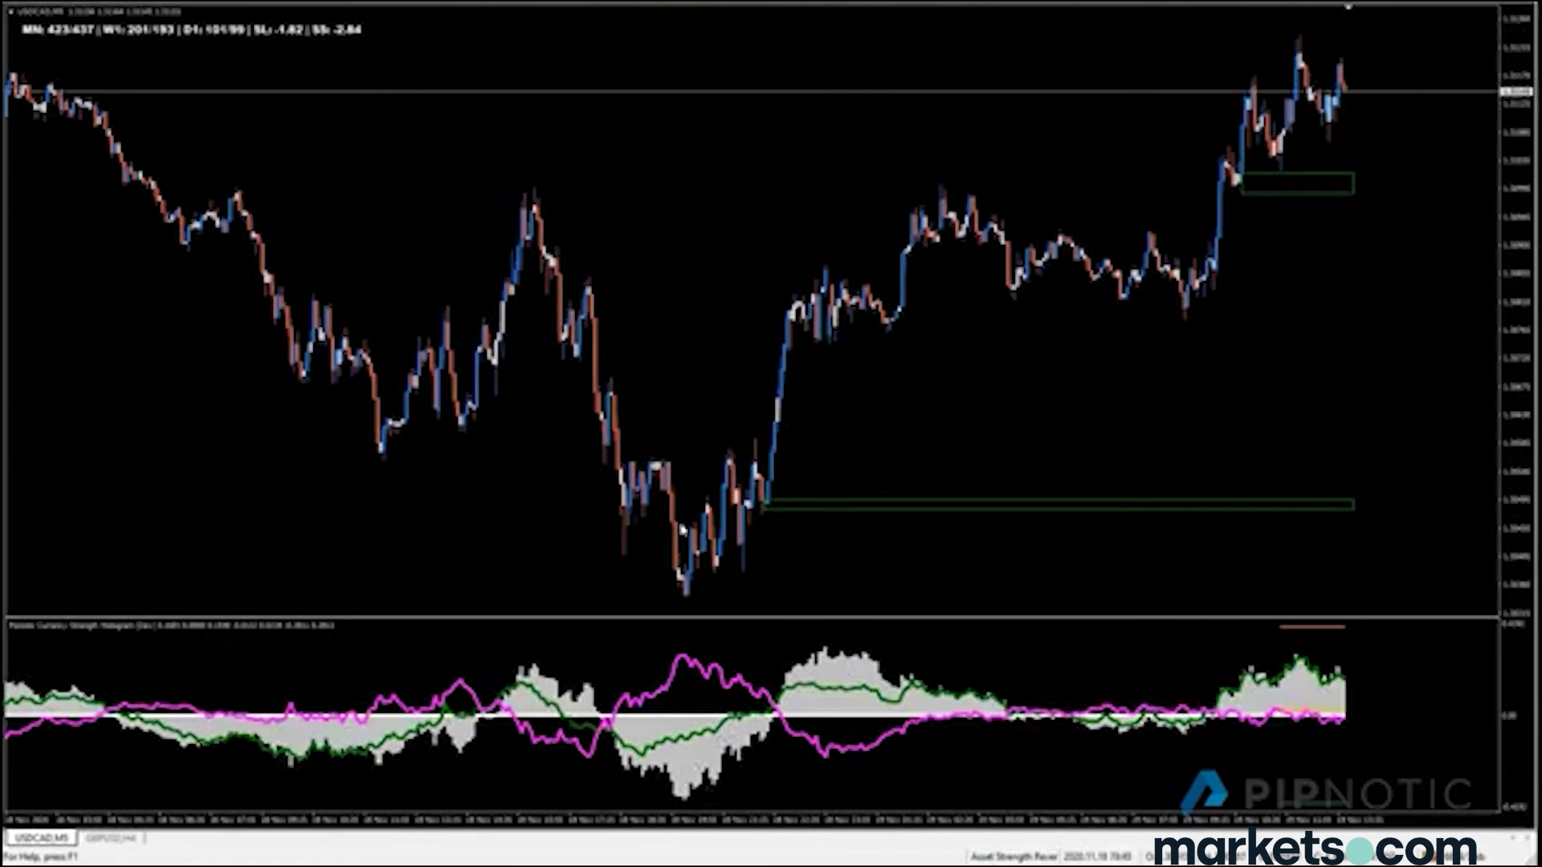
key("plus")
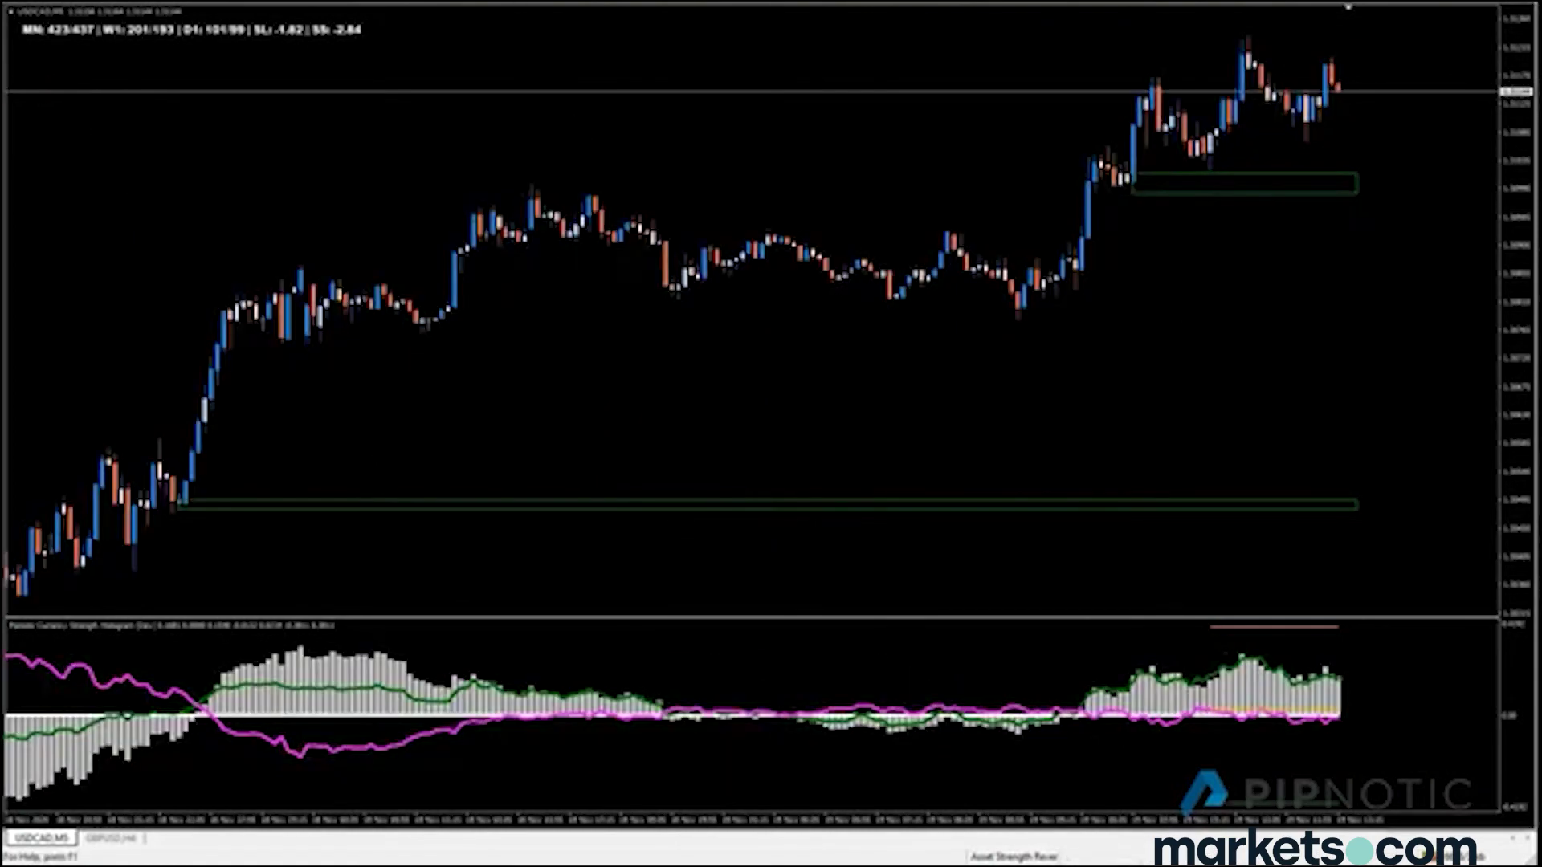
Draw a green rectangle around the M5 consolidation at the lows before the sharp rally, and return to the latest candles
scroll(569, 303, "up", 10)
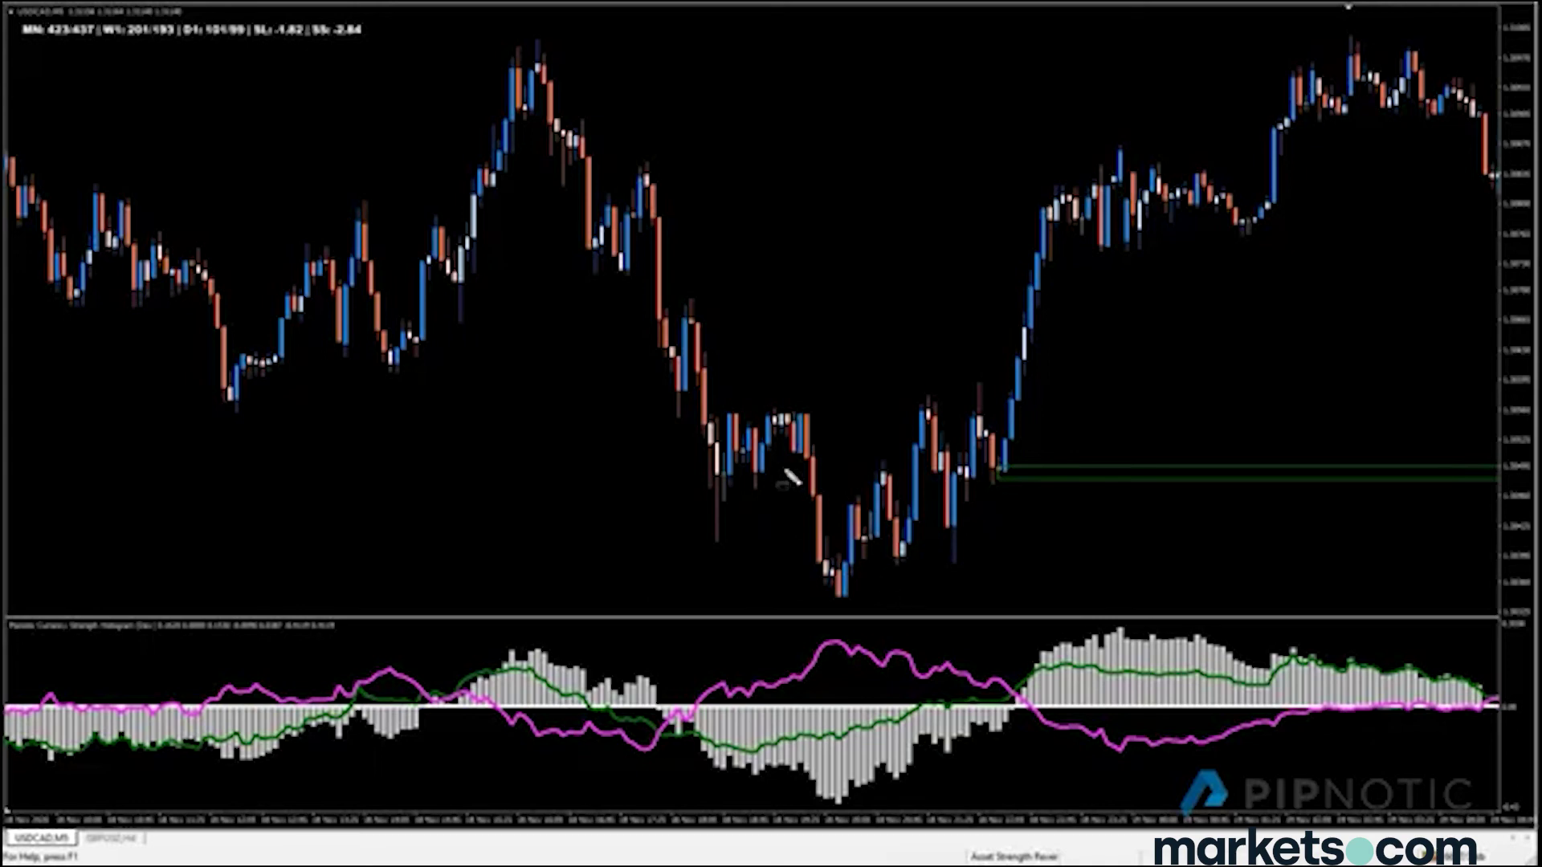
left_click_drag(706, 412, 1070, 557)
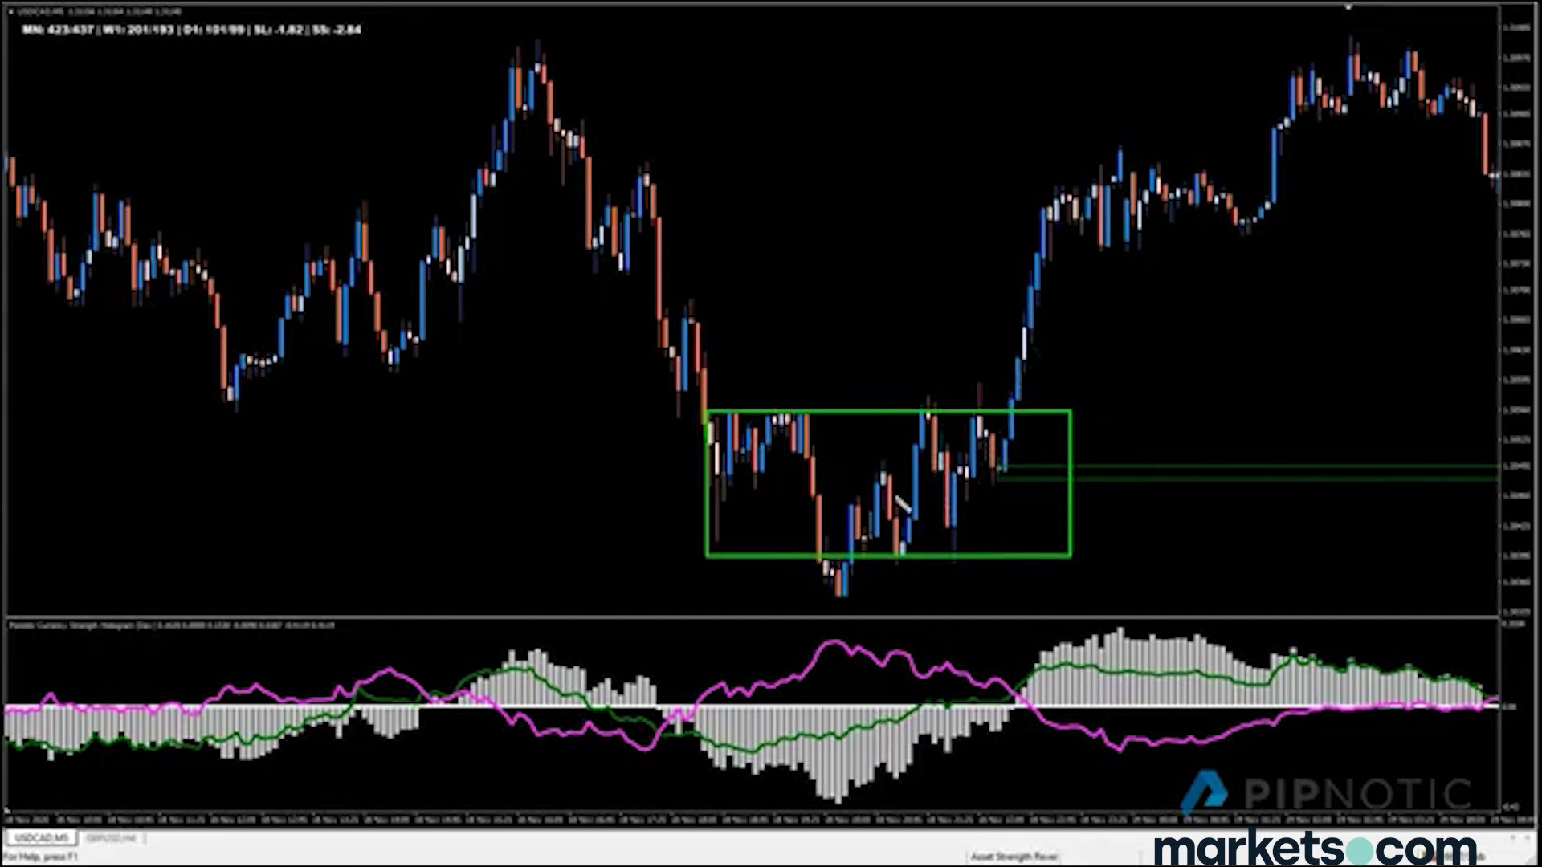
scroll(1008, 386, "down", 10)
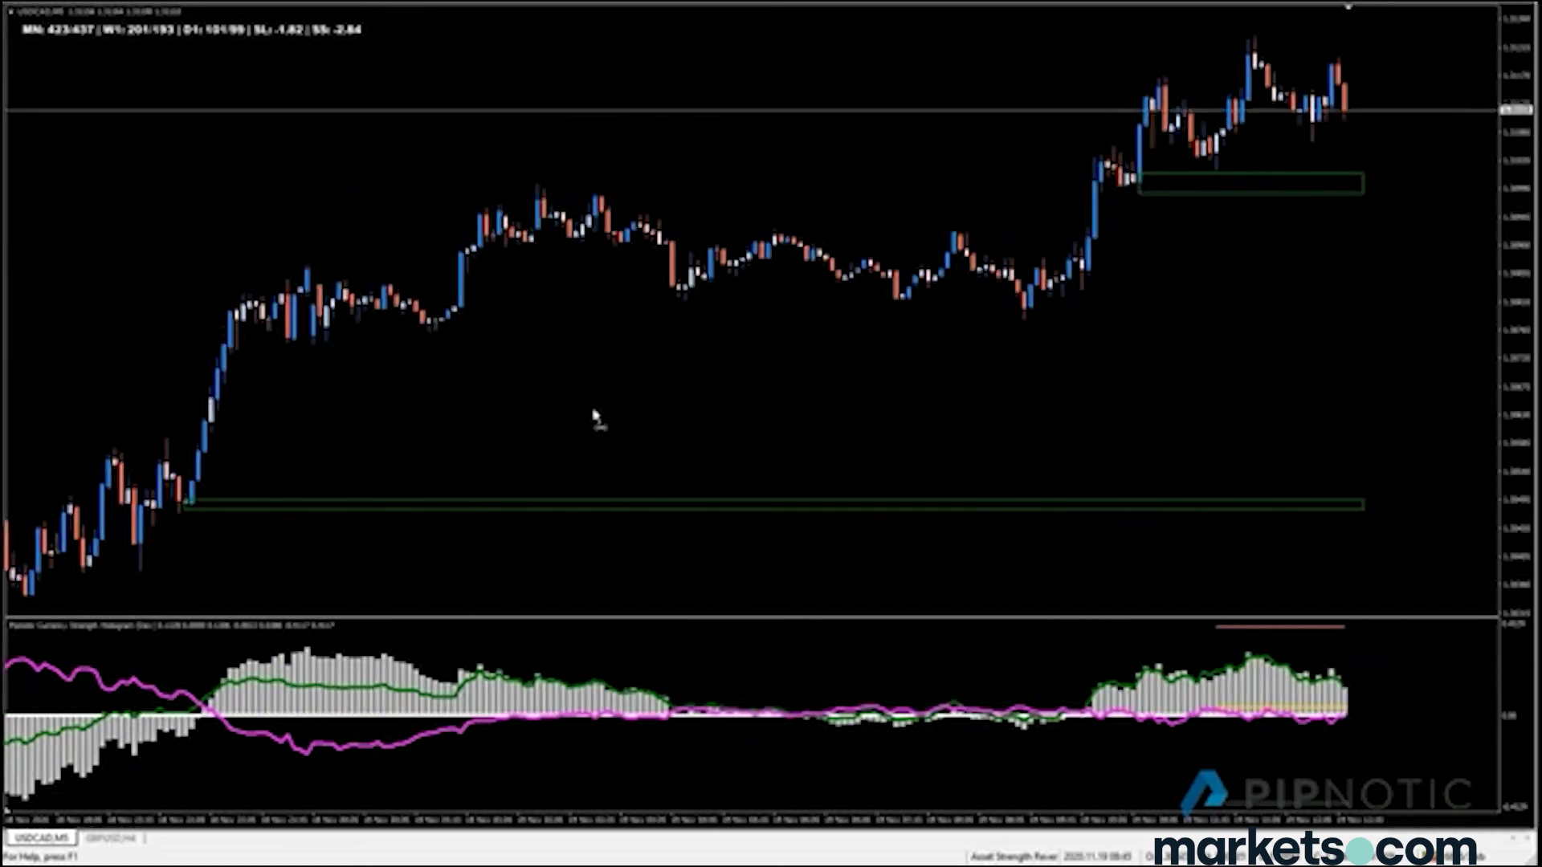